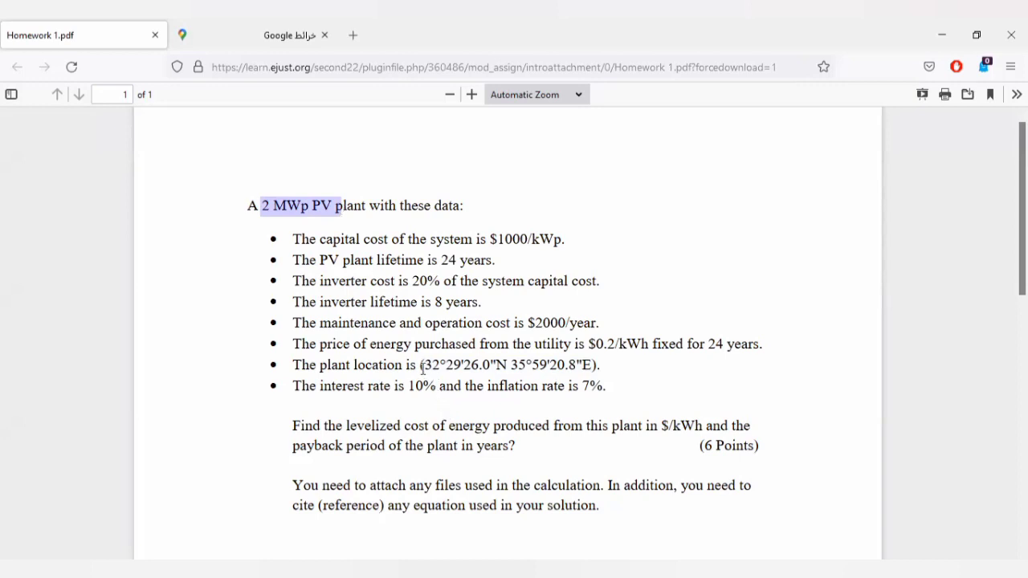
Mark the plant location in the homework PDF, switch to PVsyst and start a new grid-connected project in a maximized window.
drag(422, 367, 598, 374)
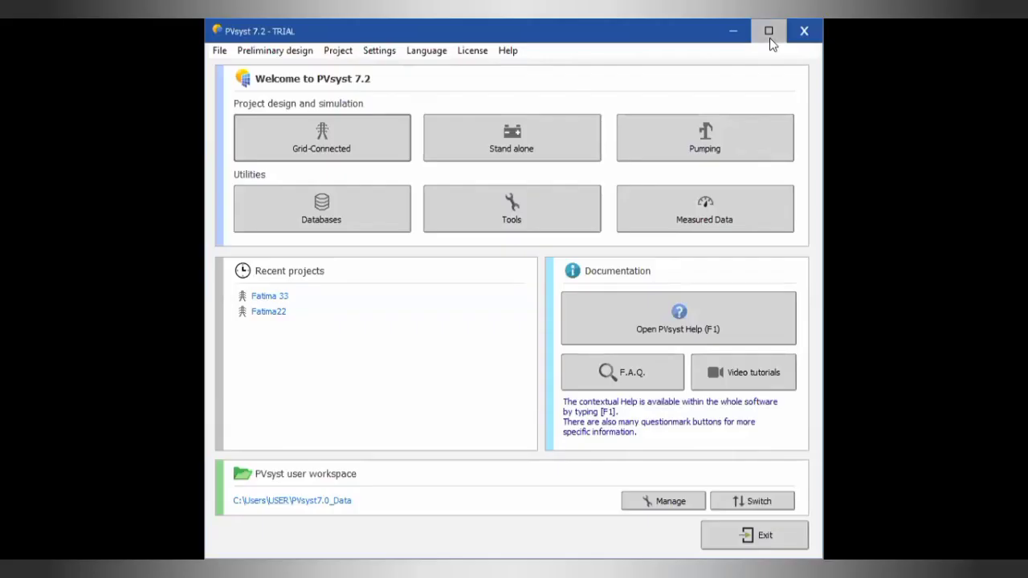
click(769, 32)
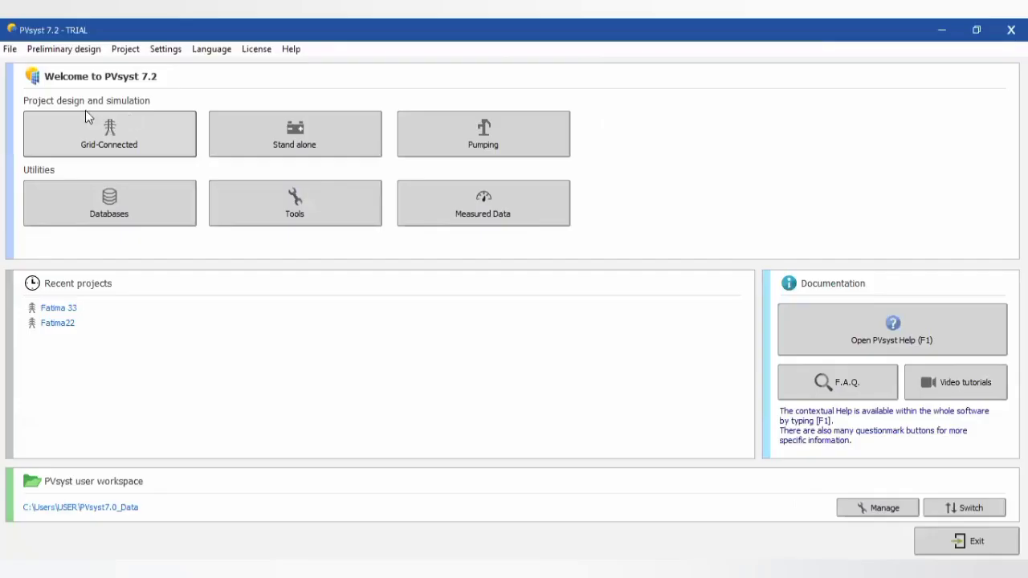
click(113, 119)
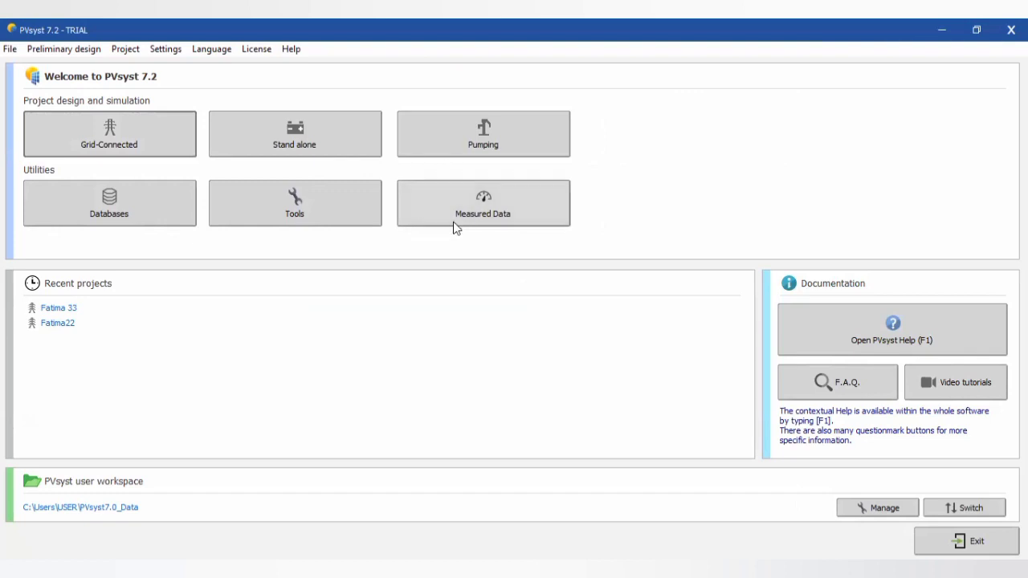
click(106, 153)
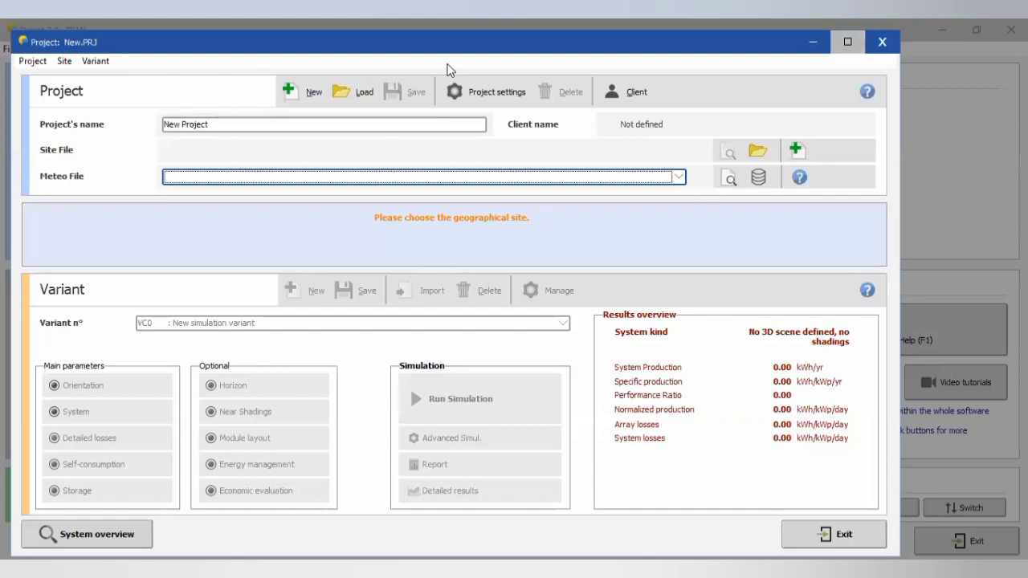
double_click(450, 42)
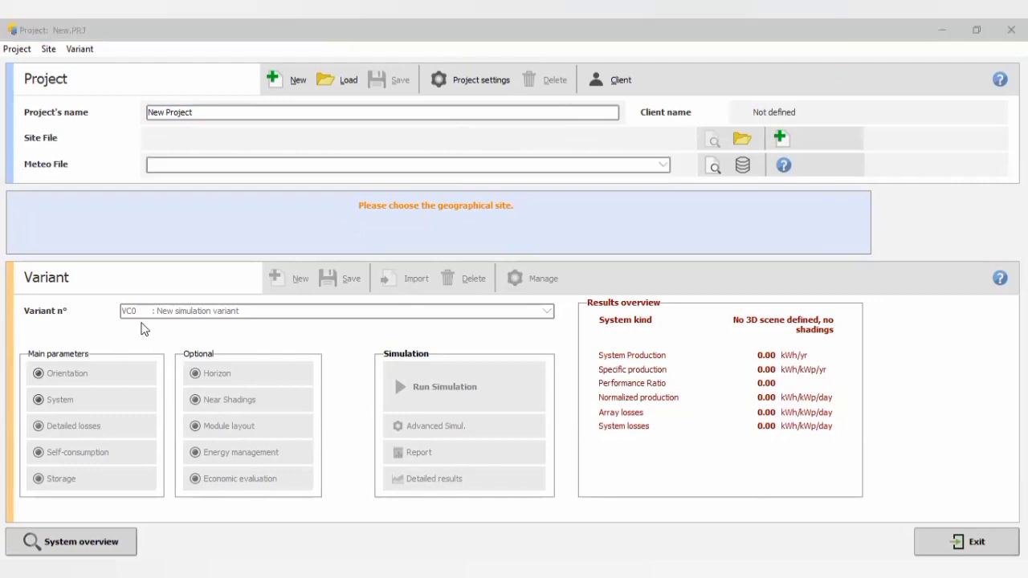
Switch back to the homework PDF and copy the plant location coordinates, 32°29'26.0"N 35°59'20.8"E.
key(alt+Tab)
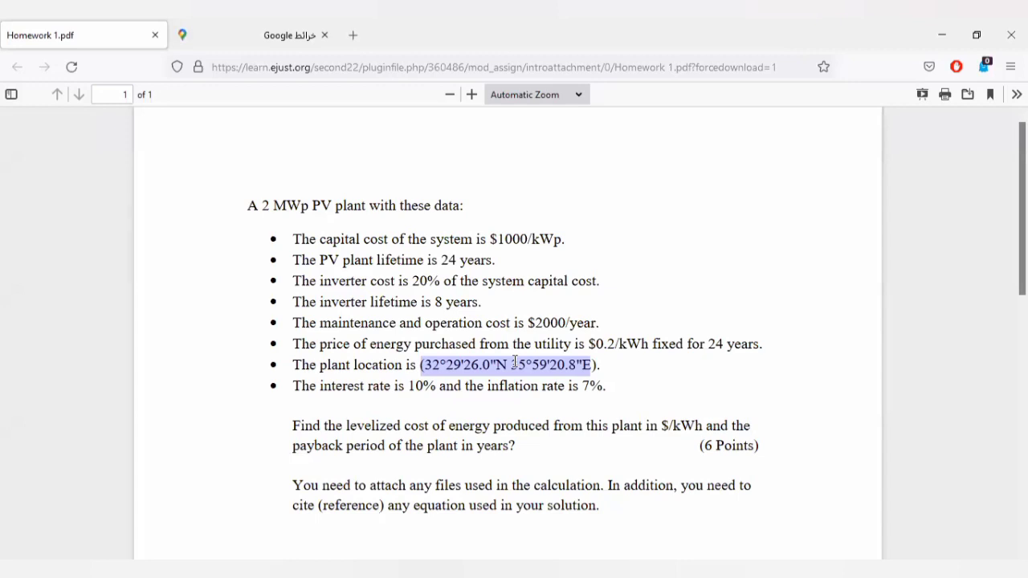
right_click(515, 363)
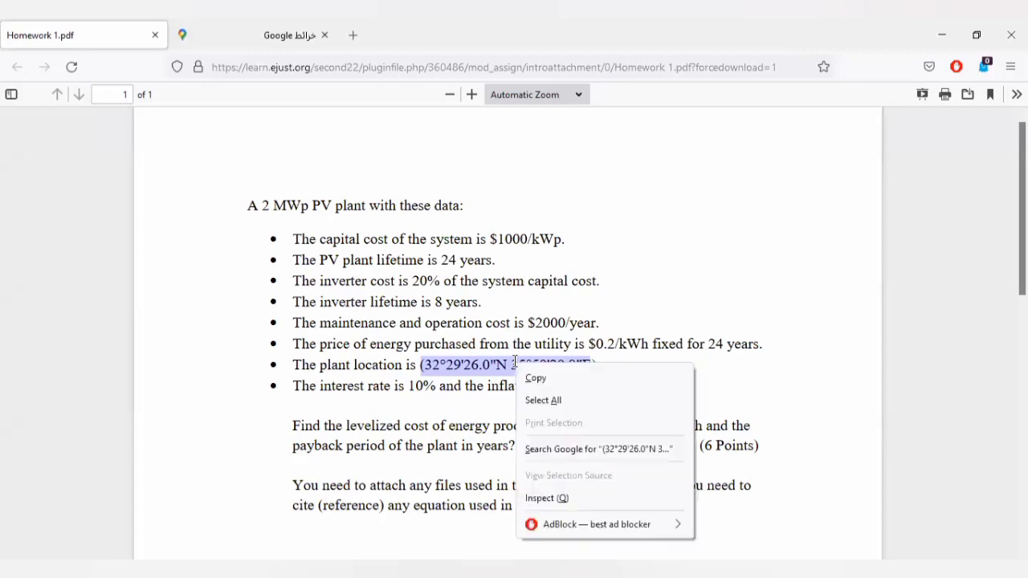
click(523, 379)
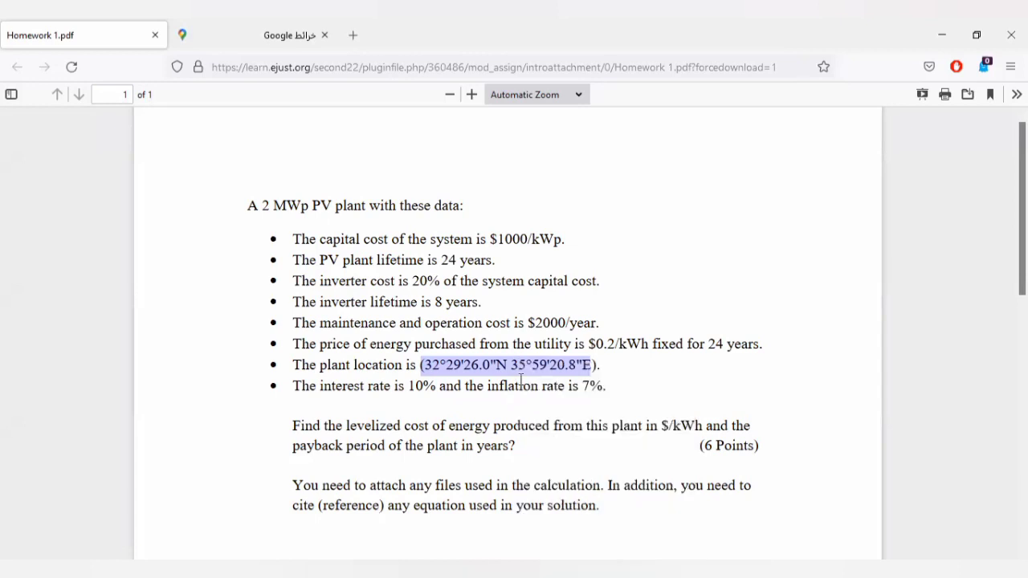
Search Google Maps for the copied coordinates 32°29'26.0"N 35°59'20.8"E, with the parentheses removed.
click(222, 48)
click(866, 101)
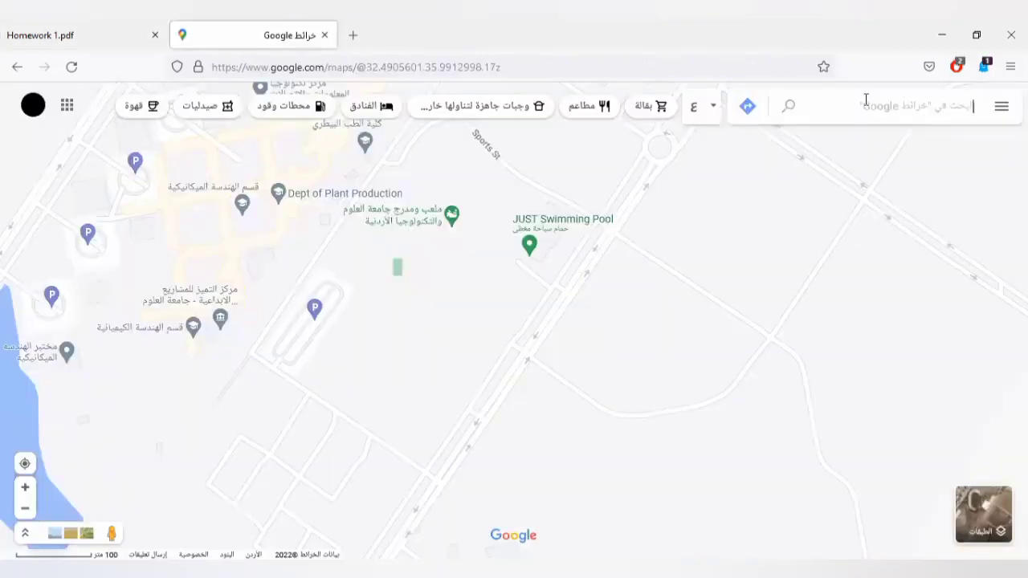
key(ctrl+v)
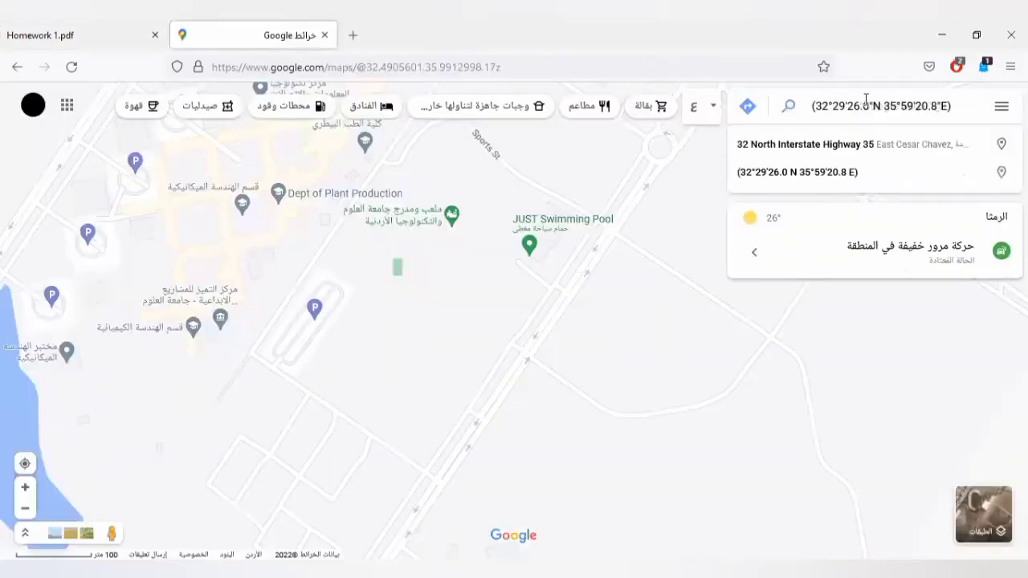
key(BackSpace)
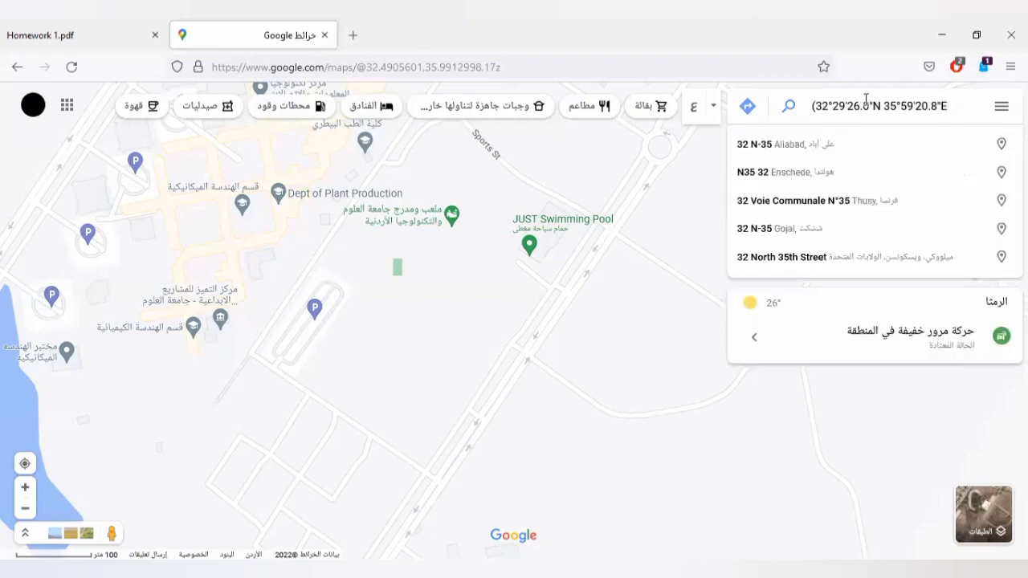
click(815, 107)
key(BackSpace)
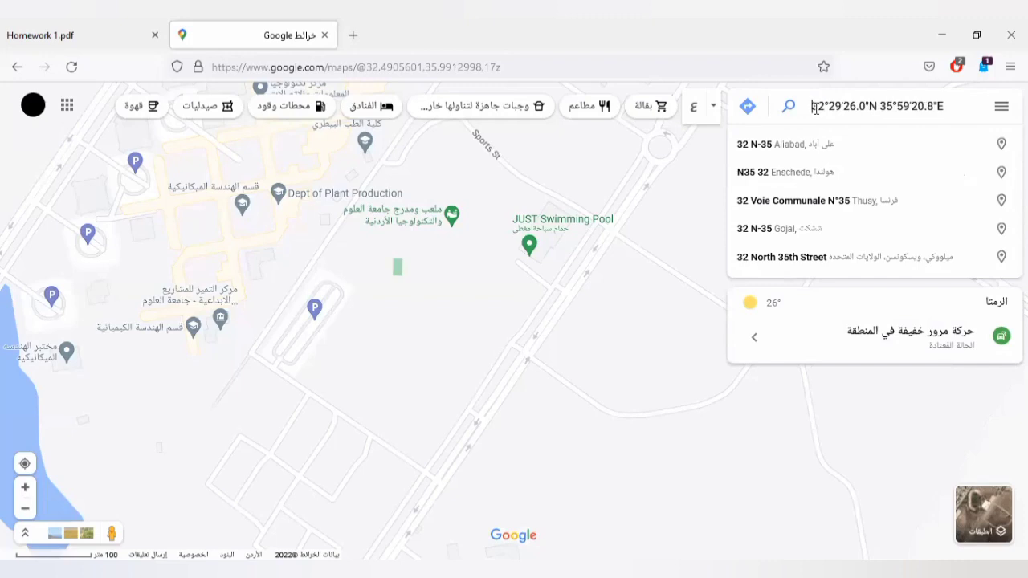
key(Return)
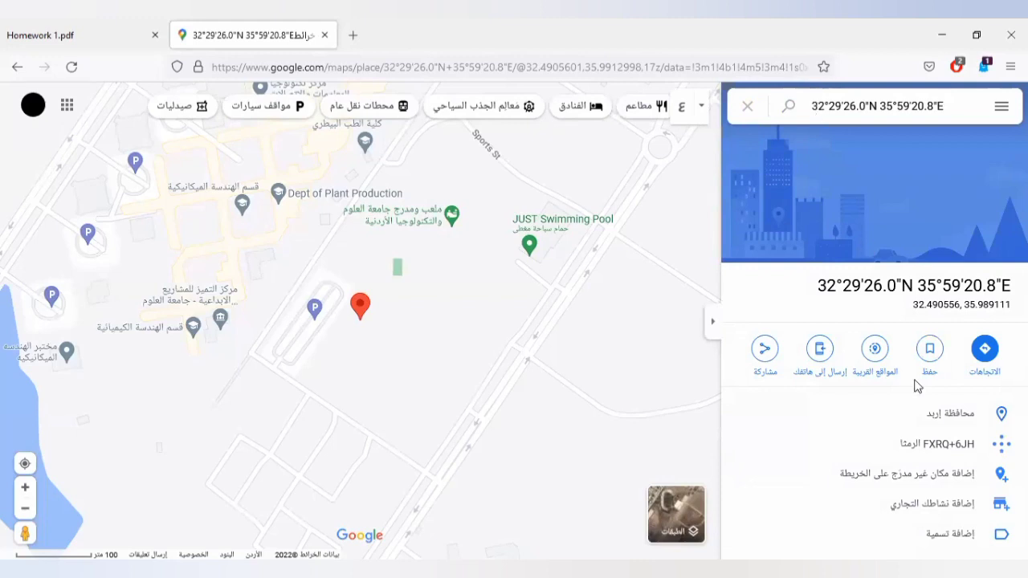
Copy the place's decimal coordinates 32.490556, 35.989111 from Google Maps and switch back to PVsyst.
drag(923, 413, 983, 419)
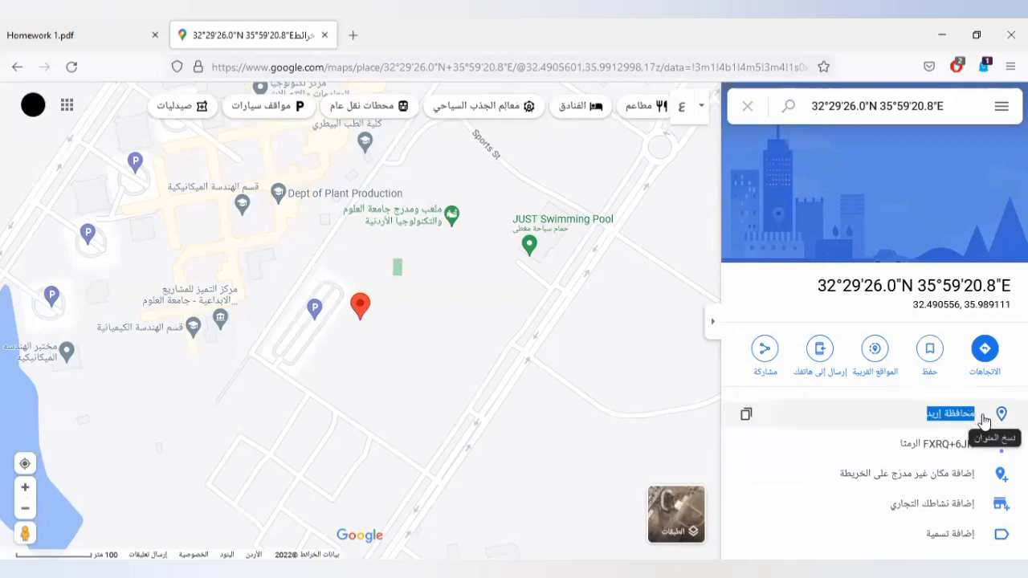
drag(891, 441, 1004, 448)
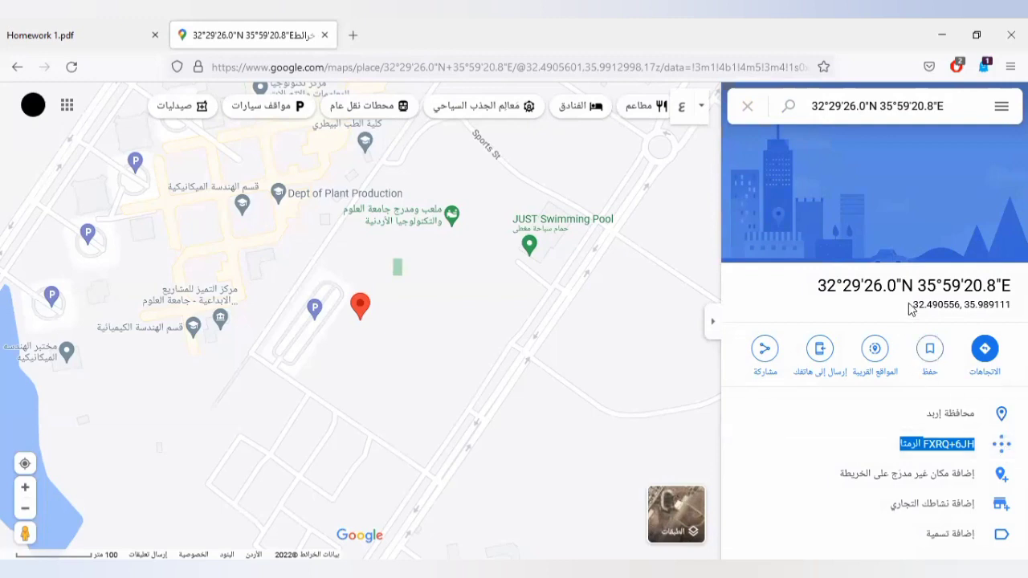
drag(911, 310, 1010, 306)
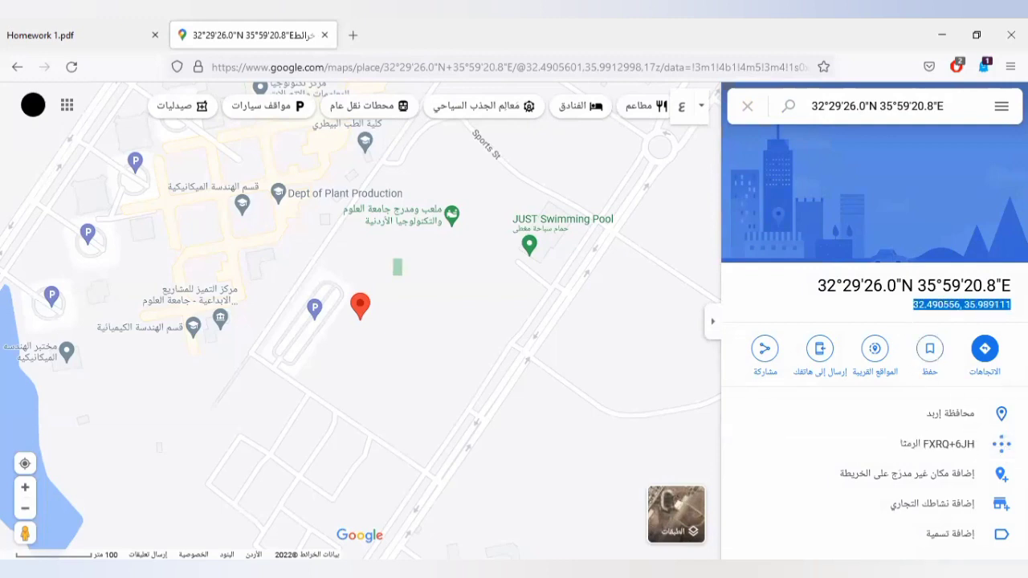
click(962, 291)
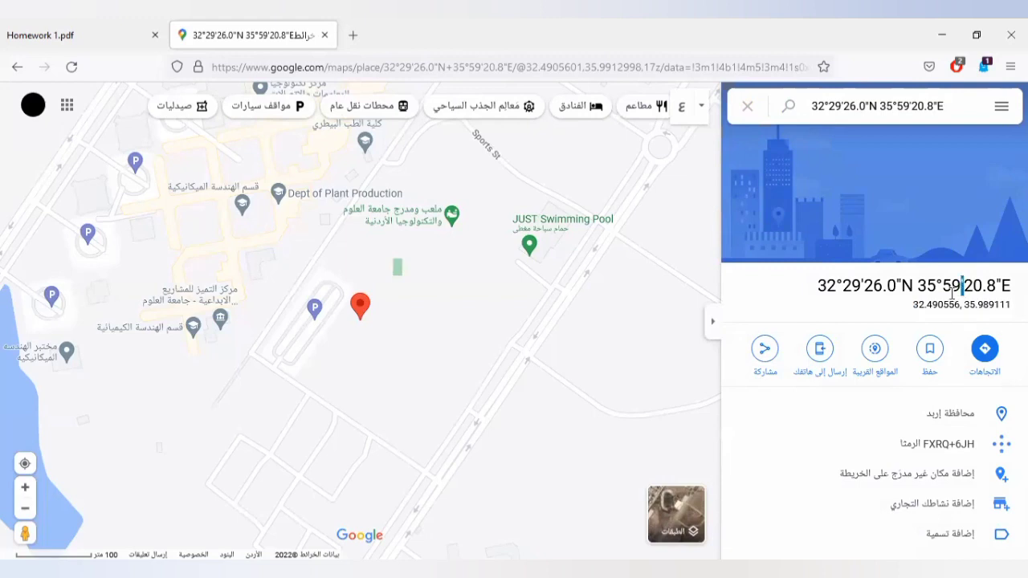
drag(952, 293, 930, 308)
double_click(930, 309)
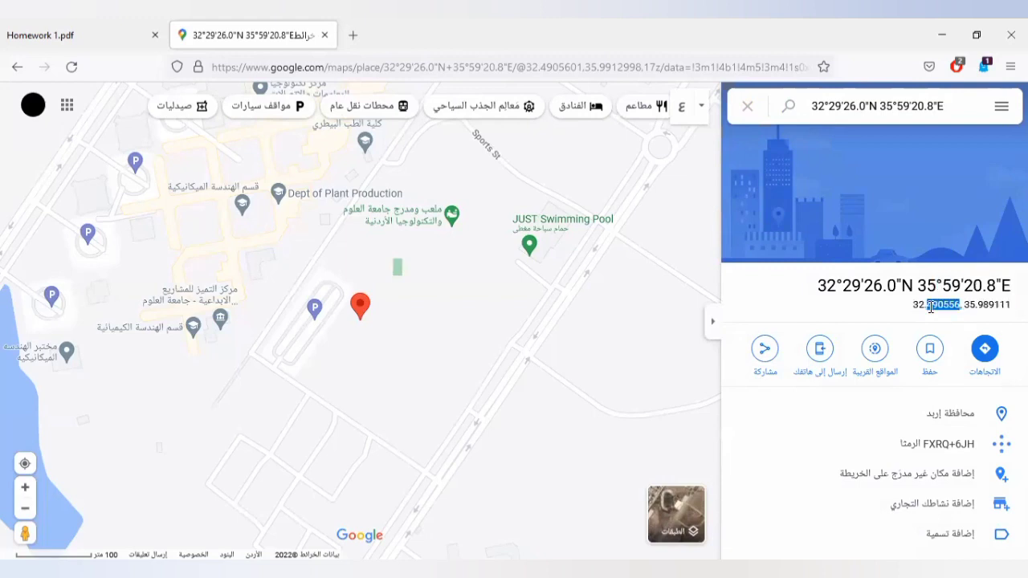
triple_click(930, 308)
right_click(930, 307)
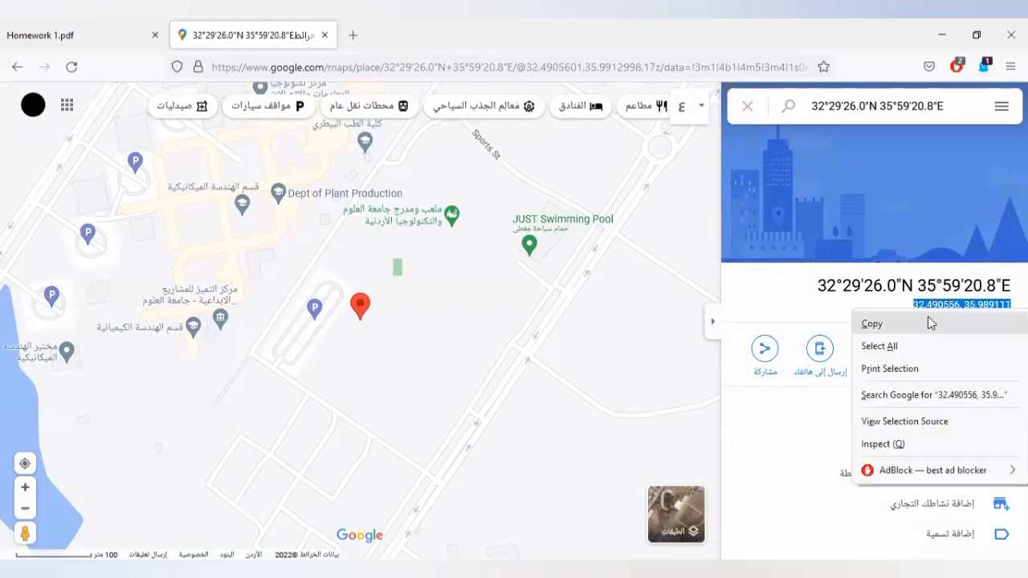
click(932, 323)
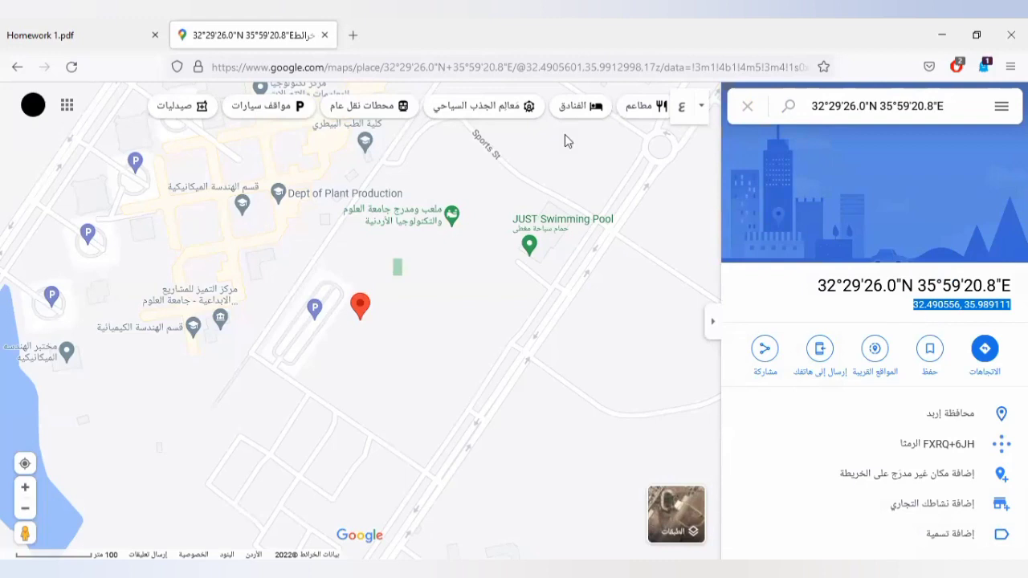
key(alt+Tab)
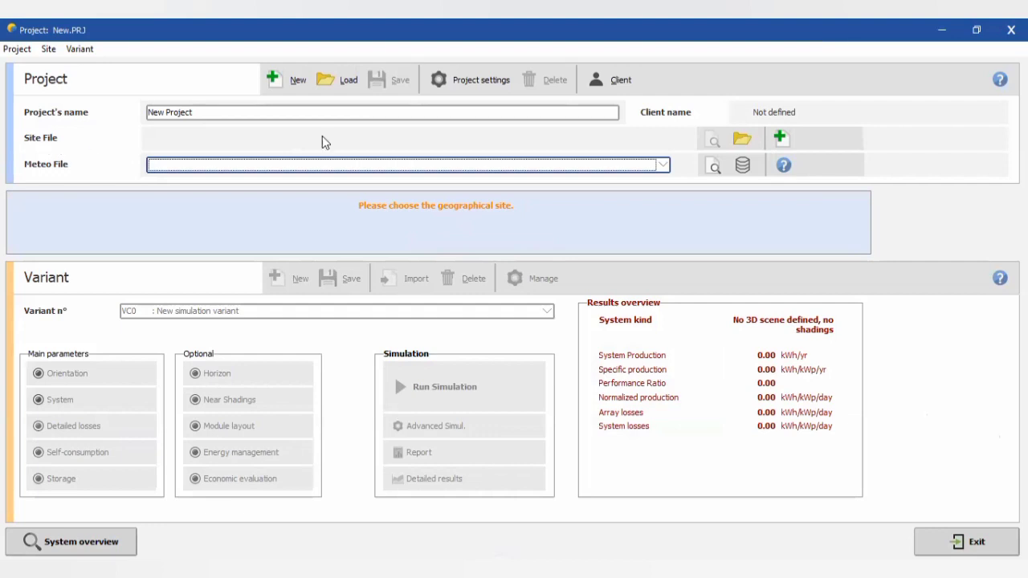
click(781, 141)
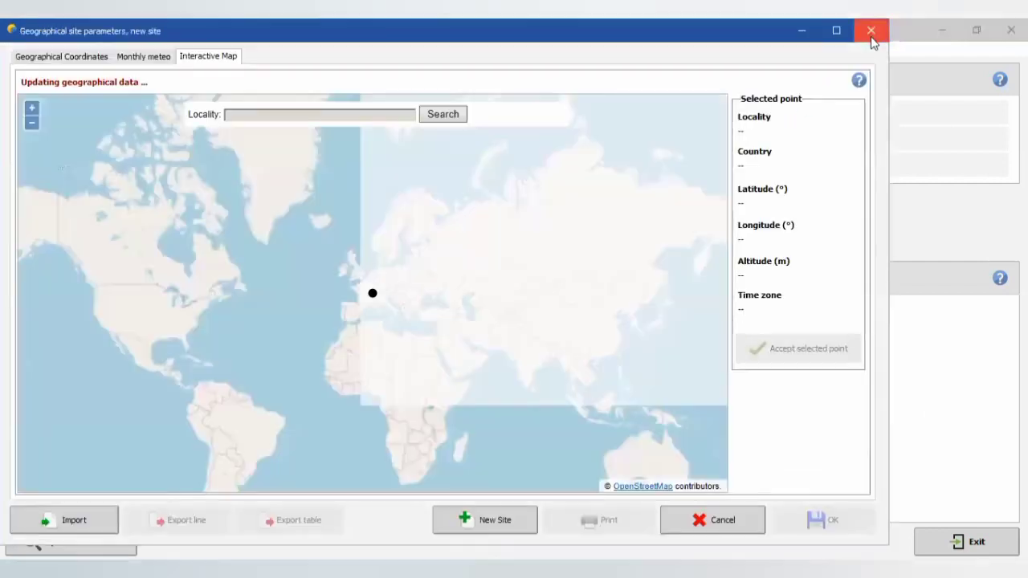
click(870, 31)
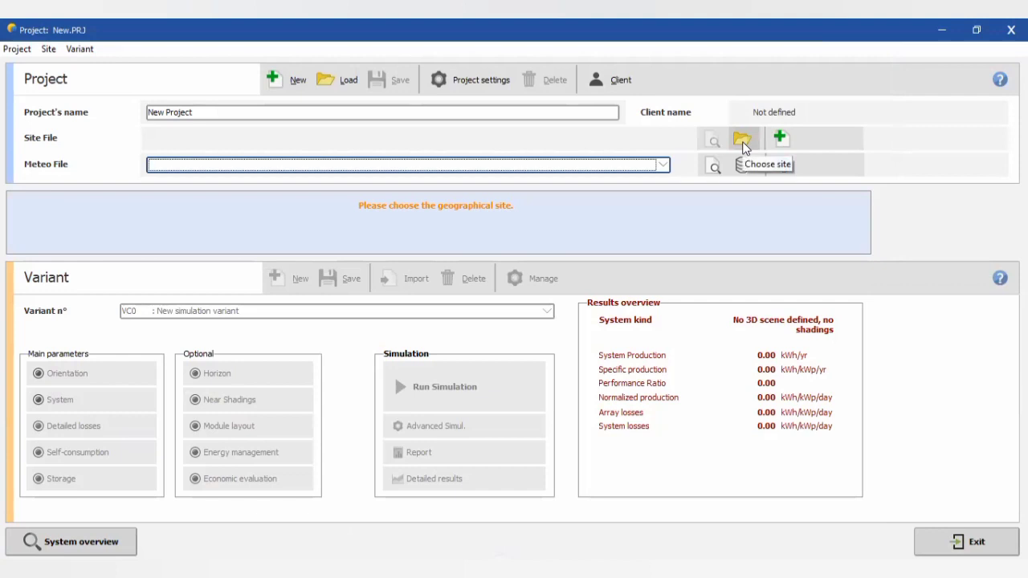
click(743, 142)
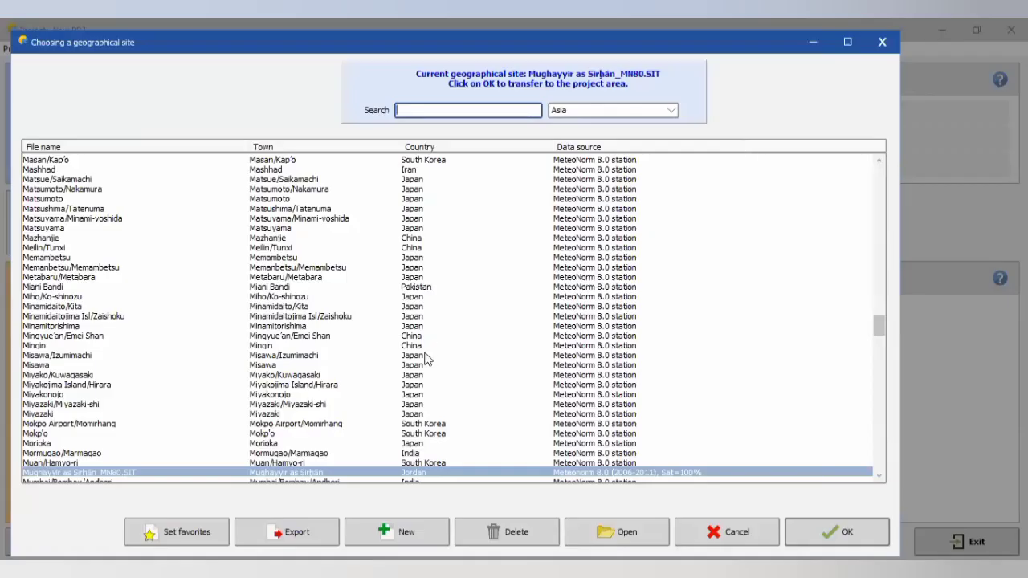
click(424, 356)
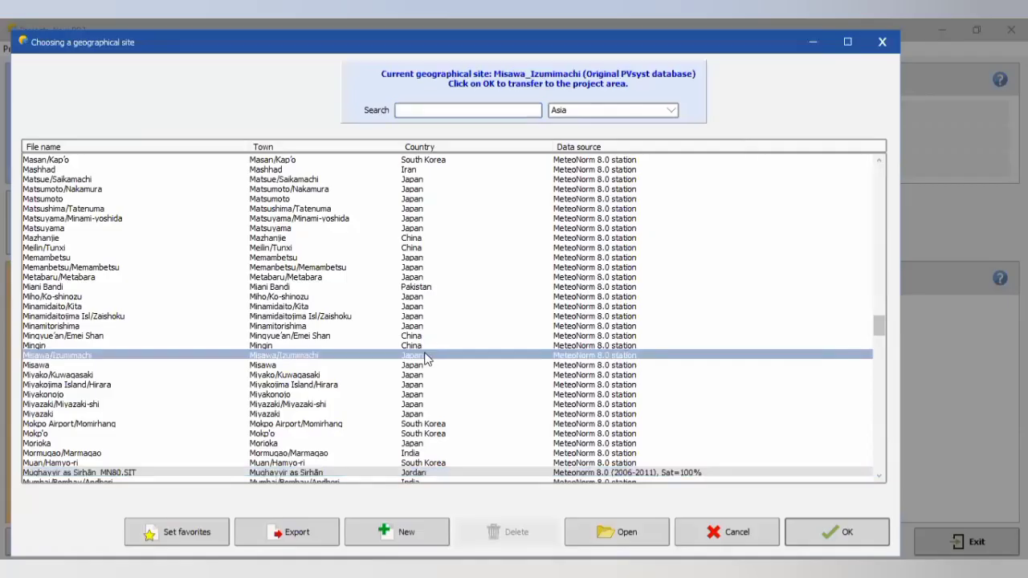
click(429, 287)
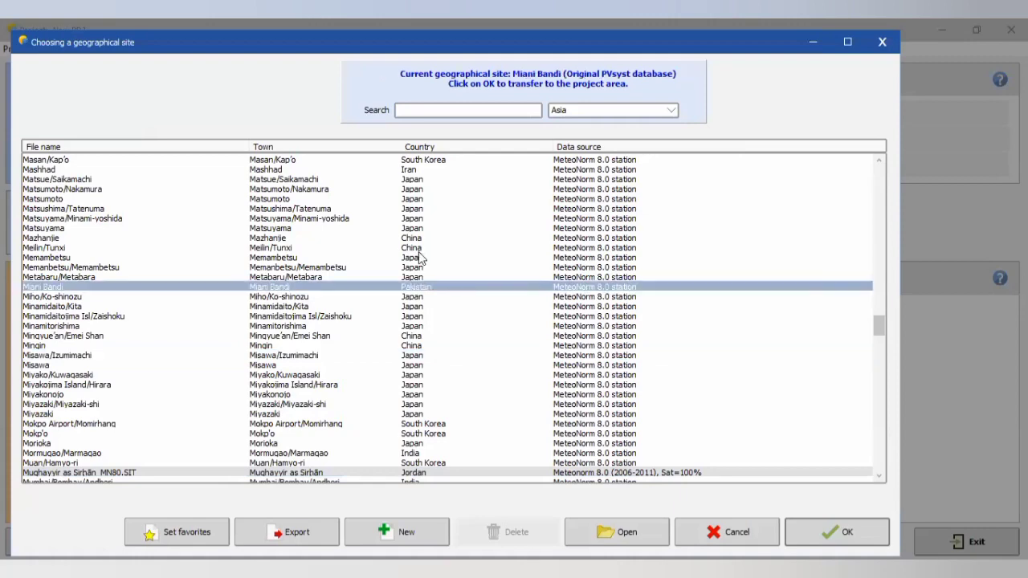
click(419, 257)
drag(881, 339, 886, 434)
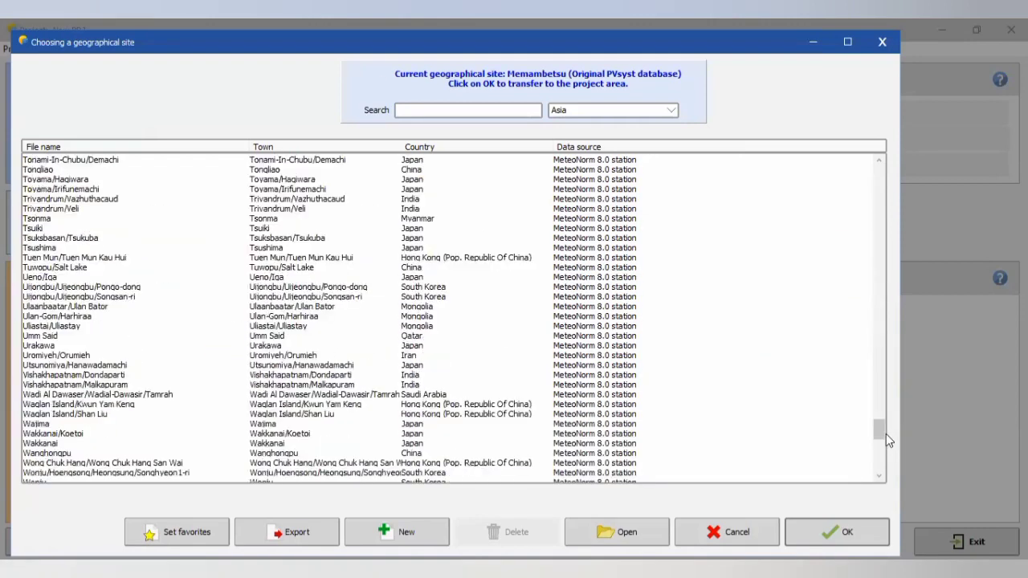
click(881, 41)
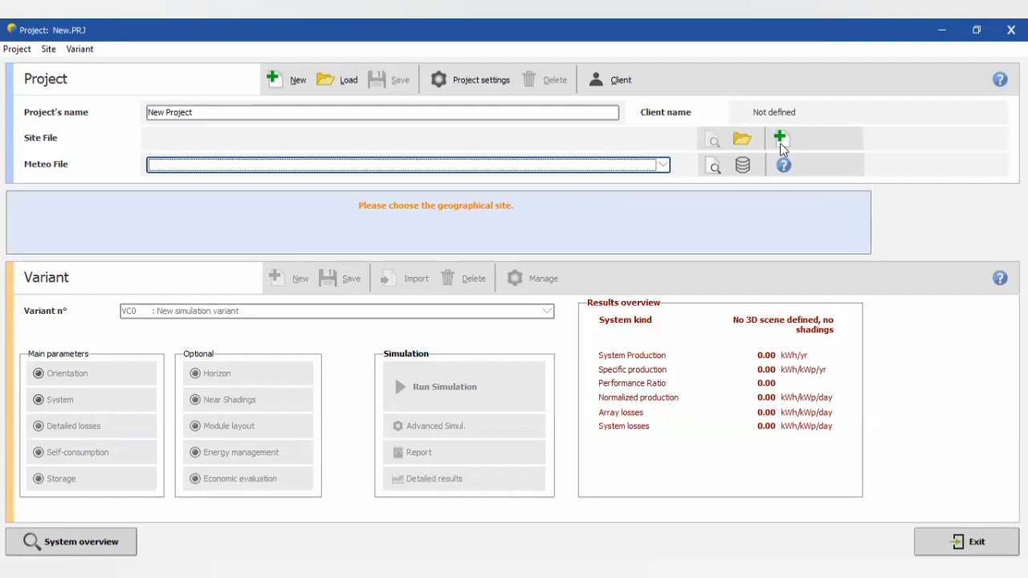
Create a new geographical site from the map at 32.490556, 35.989111 and import its monthly meteo data from Meteonorm 8.0.
click(781, 141)
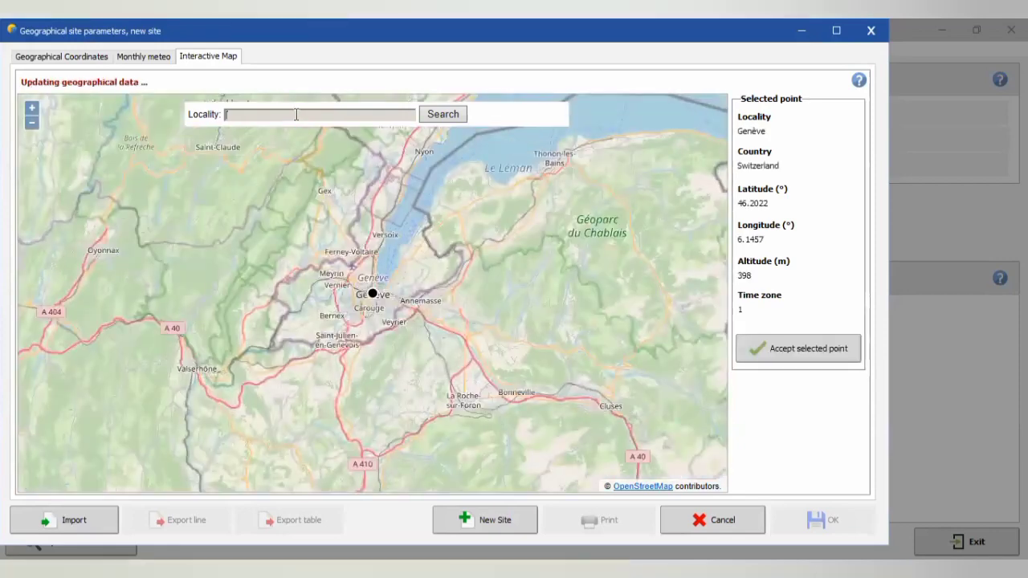
key(ctrl+v)
click(434, 115)
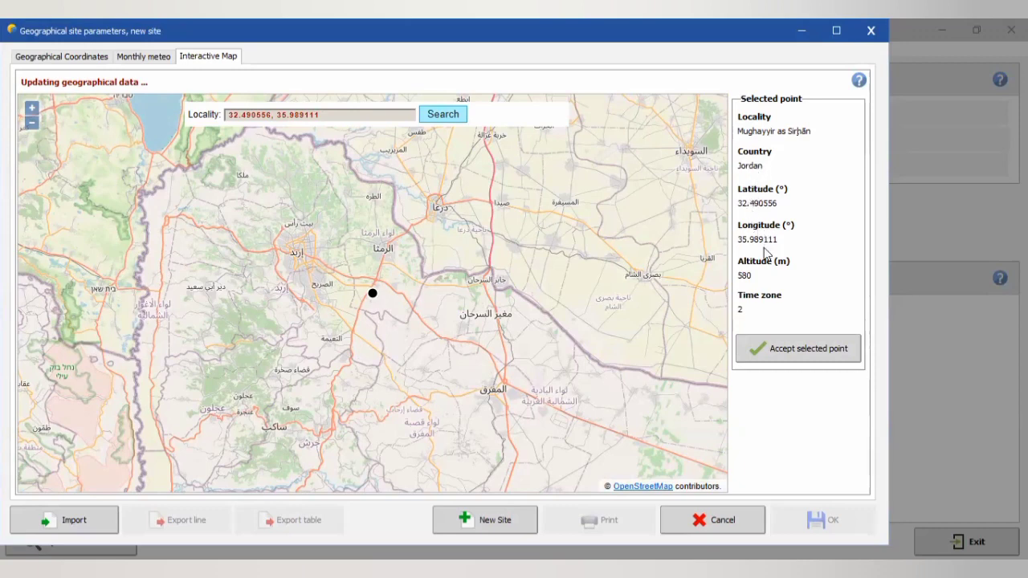
click(790, 353)
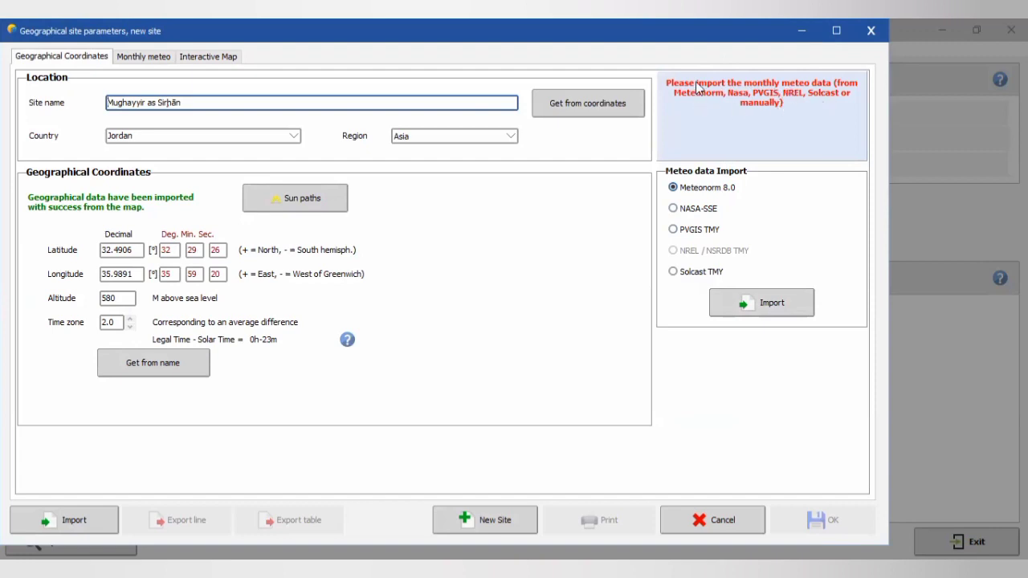
click(751, 301)
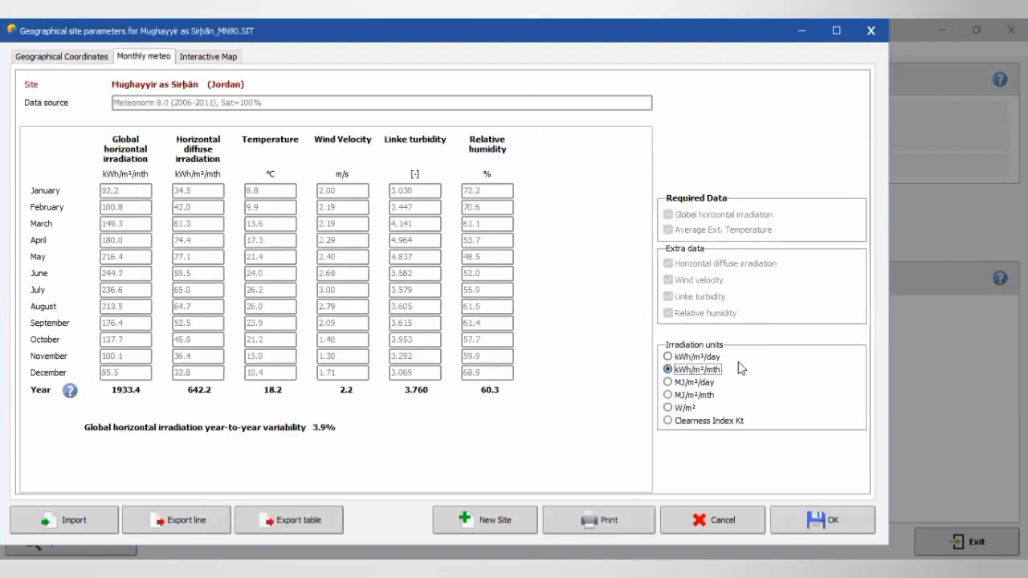
Save the Mughayyir as Sirḥān site over its existing file and save the synthetic hourly meteo file as Mughayyir as Sir__n_MN80_SYN.
click(817, 524)
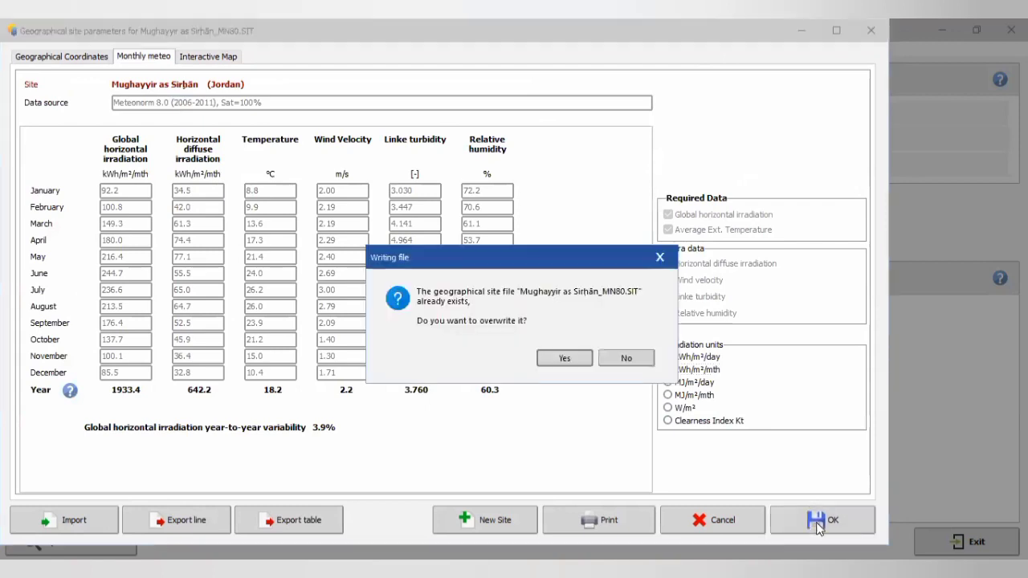
click(562, 360)
click(618, 353)
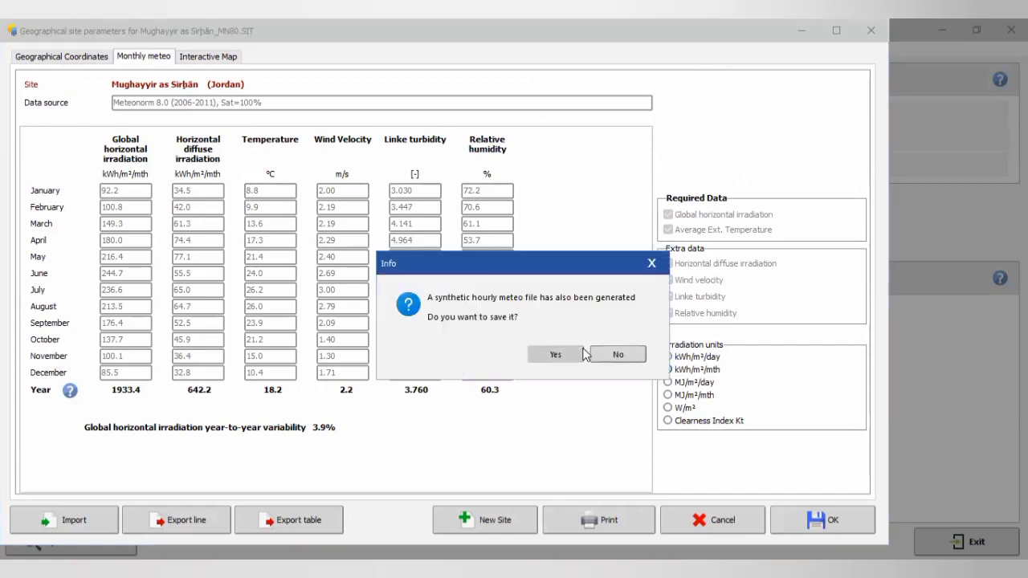
click(583, 349)
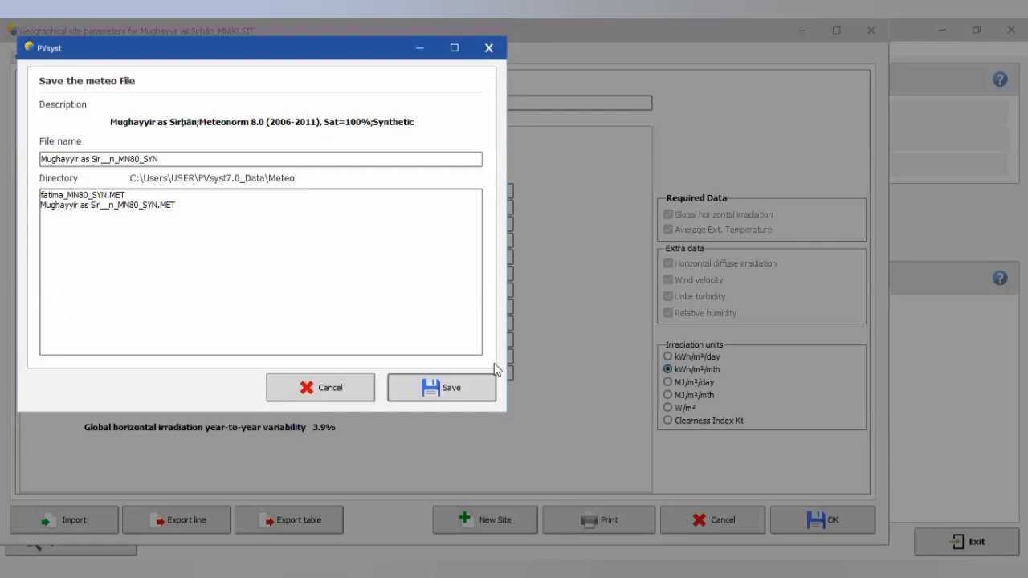
click(470, 382)
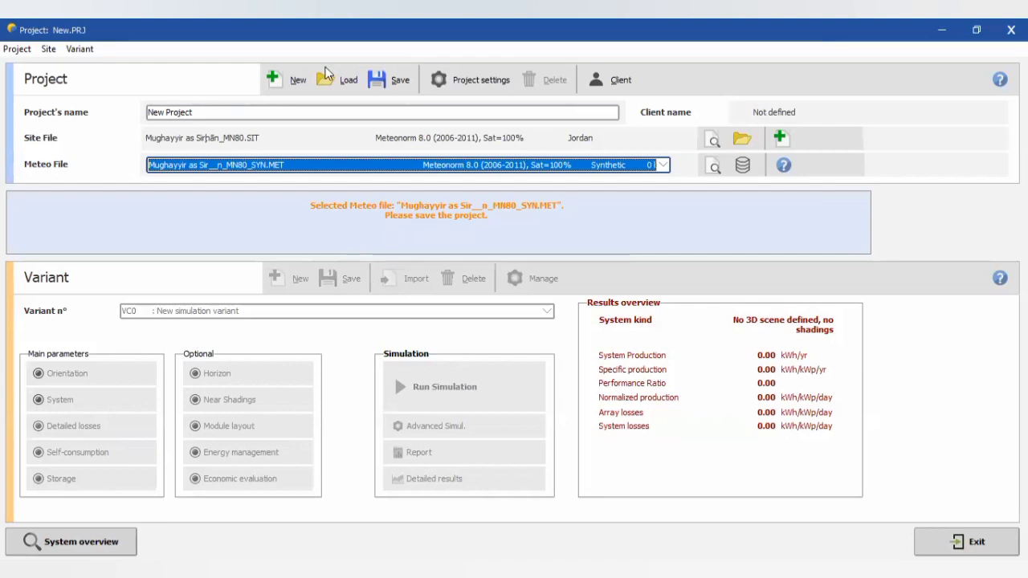
Save the project with a custom name as its description, overwriting the existing Mughayyir as Sir__n_Project file.
click(400, 81)
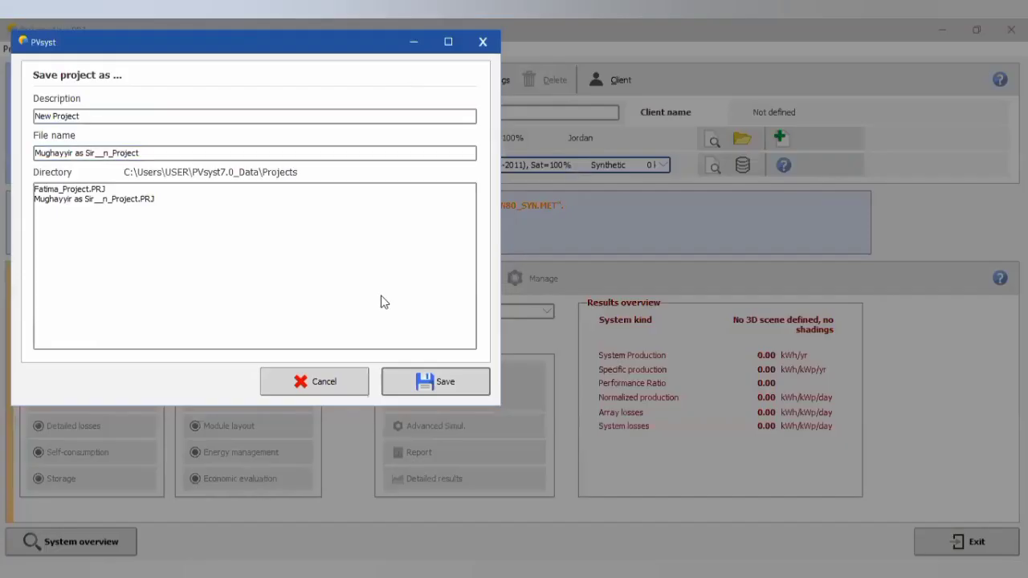
double_click(181, 115)
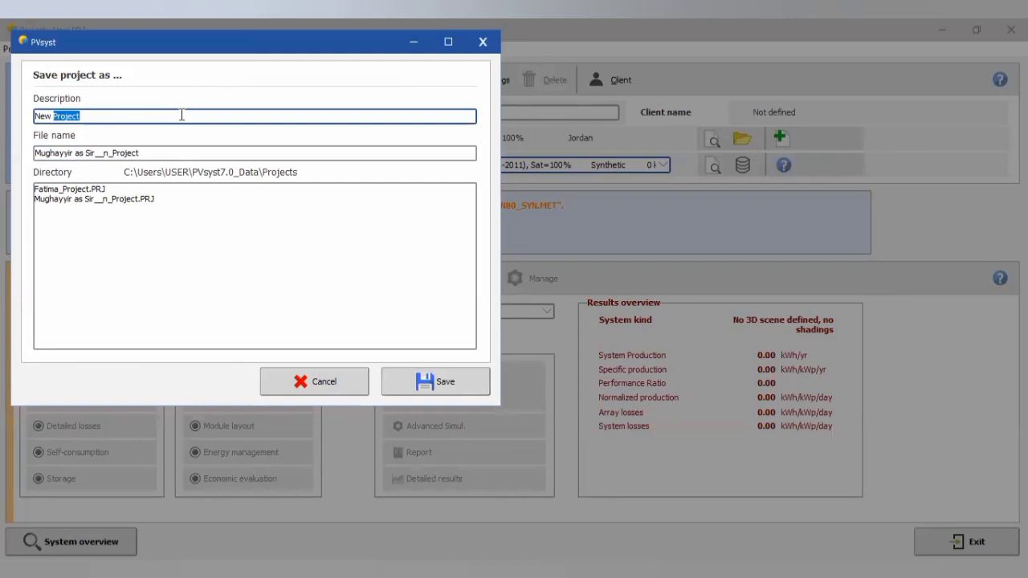
text(a)
key(BackSpace)
key(BackSpace)
key(BackSpace)
key(BackSpace)
key(BackSpace)
text(Fatima33)
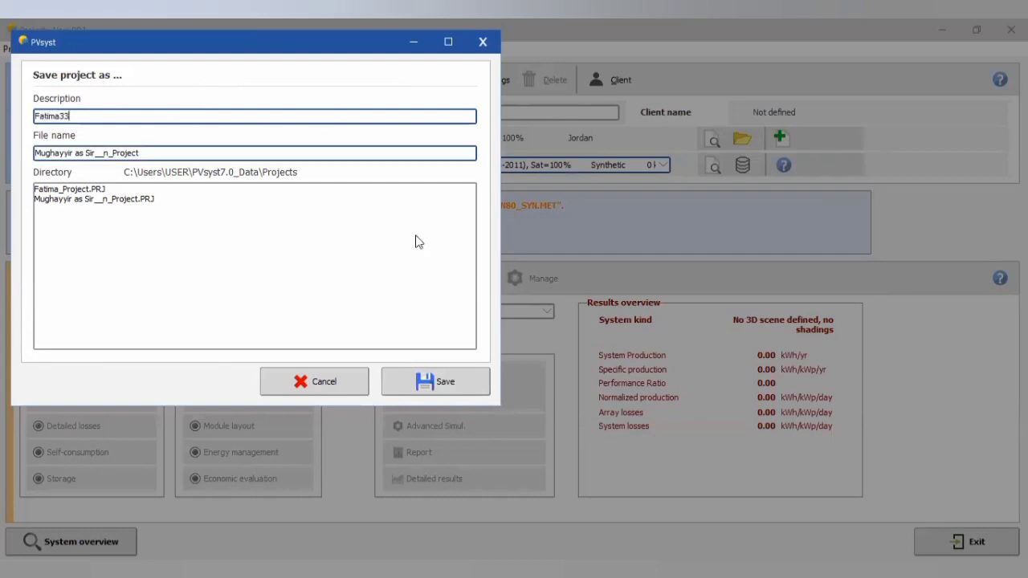
click(417, 382)
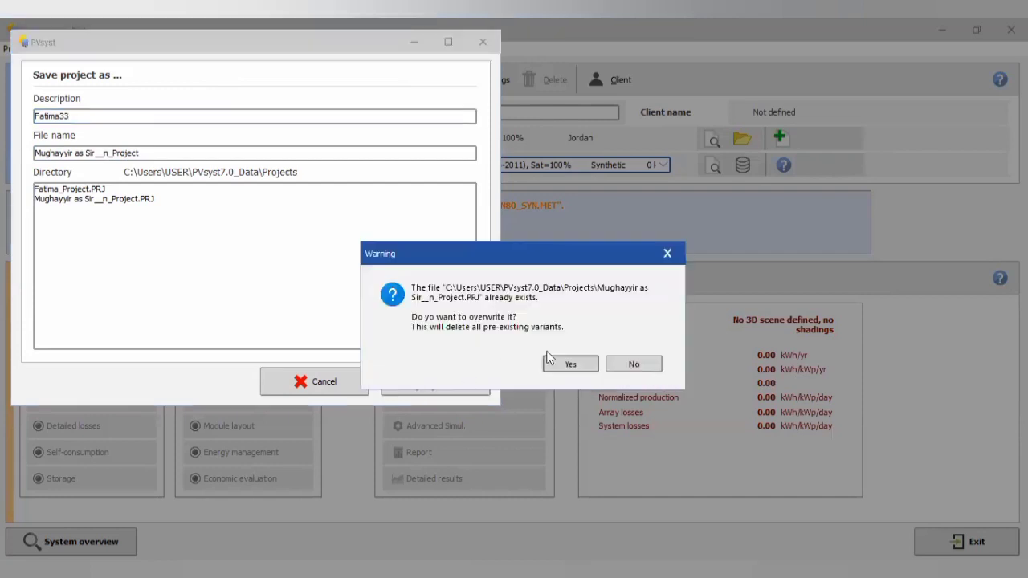
click(565, 364)
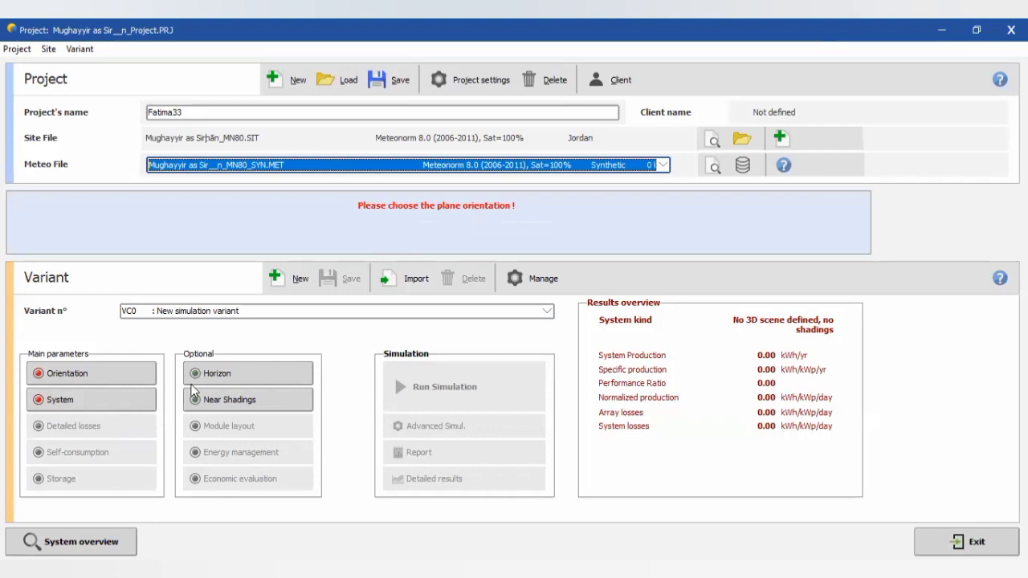
Define the variant's orientation as a fixed tilted plane with a plane tilt of 25°.
click(42, 378)
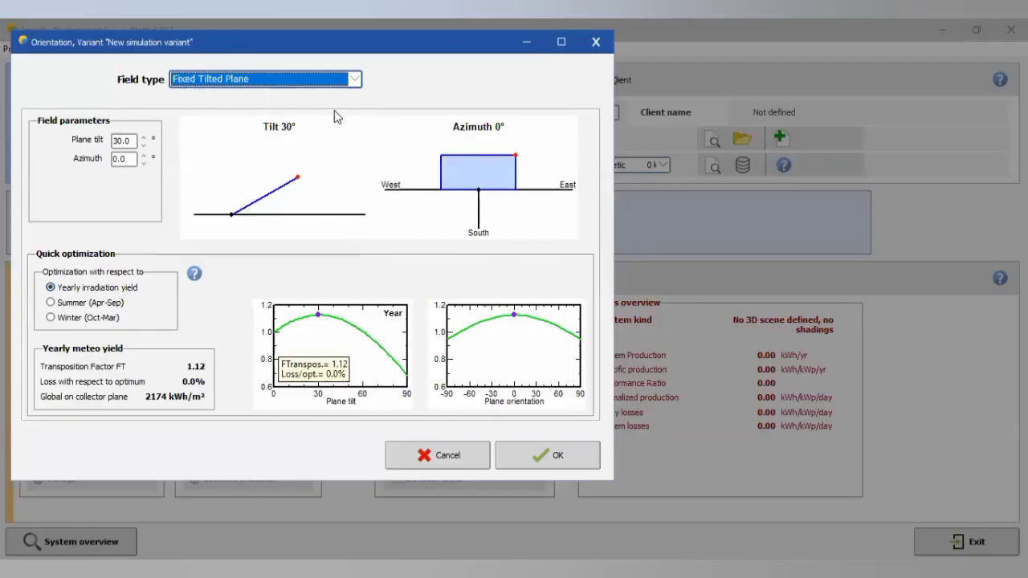
click(354, 79)
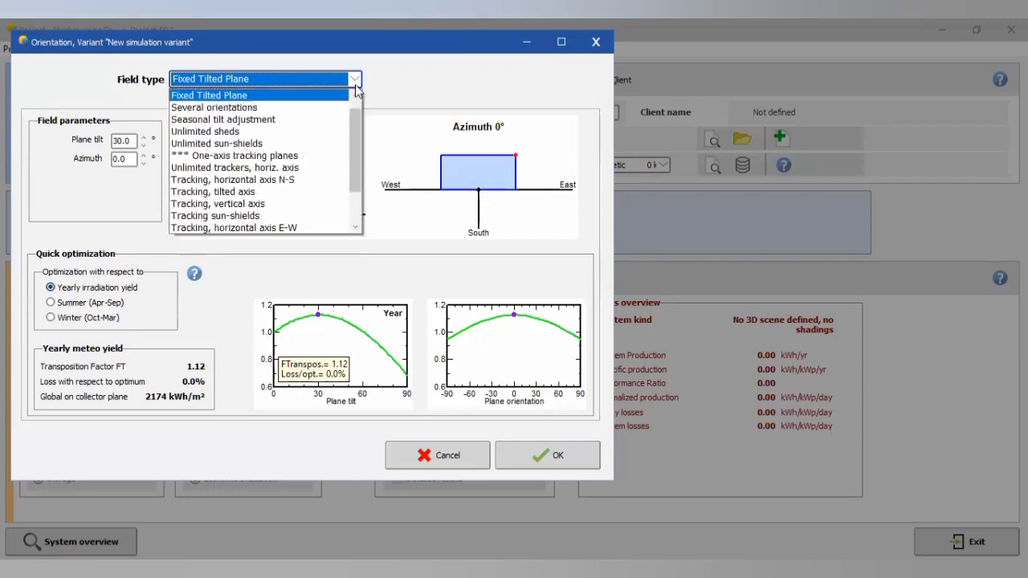
click(360, 139)
click(254, 98)
click(143, 145)
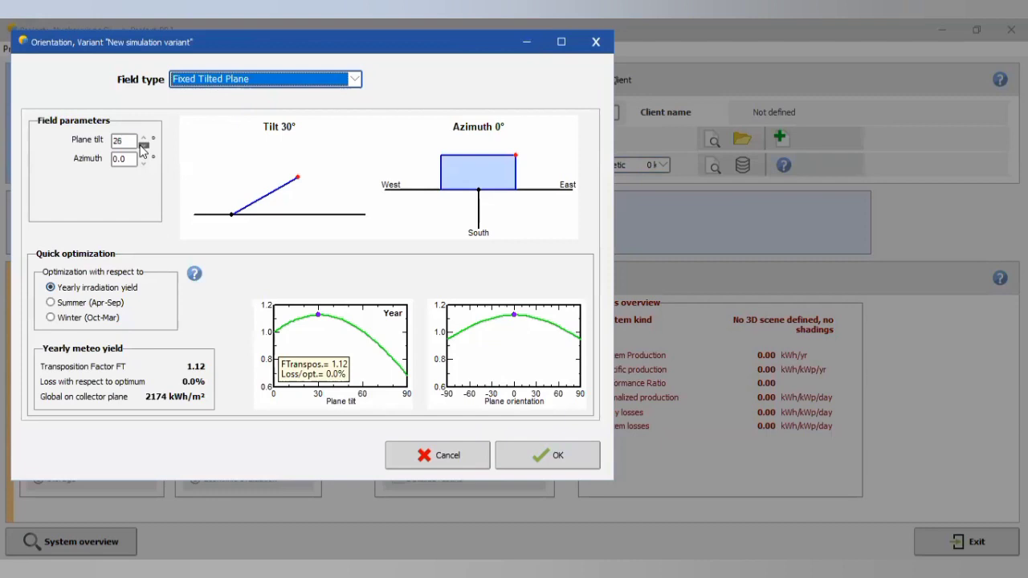
click(143, 145)
click(543, 455)
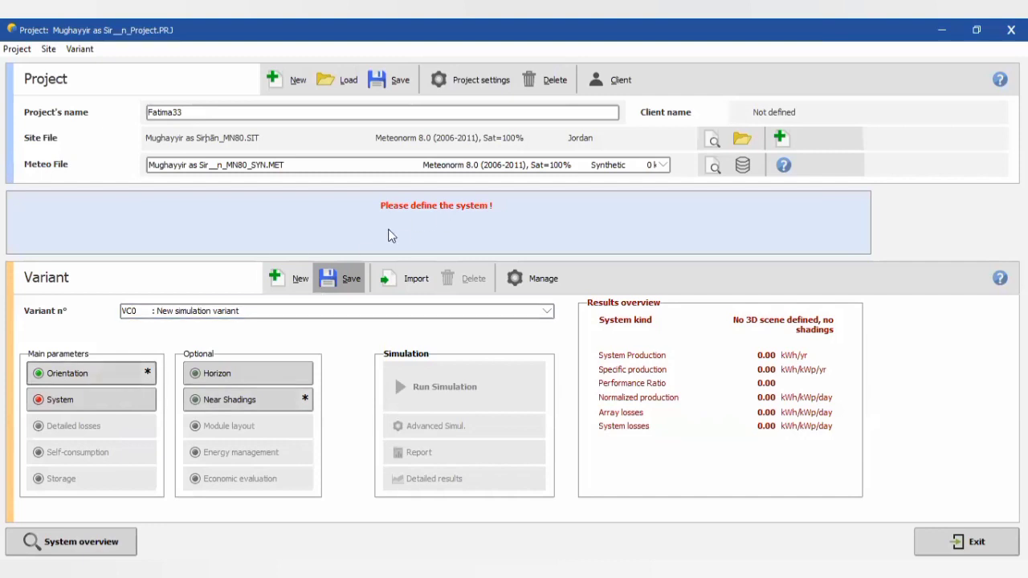
Start the grid system definition and set the sub-array's planned power to 2000 kWp.
click(144, 397)
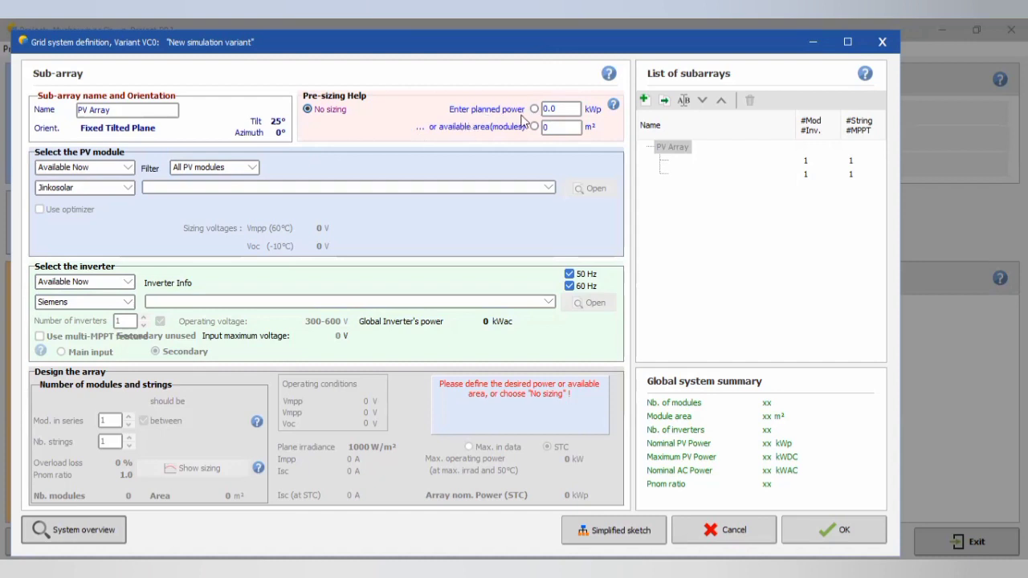
click(548, 110)
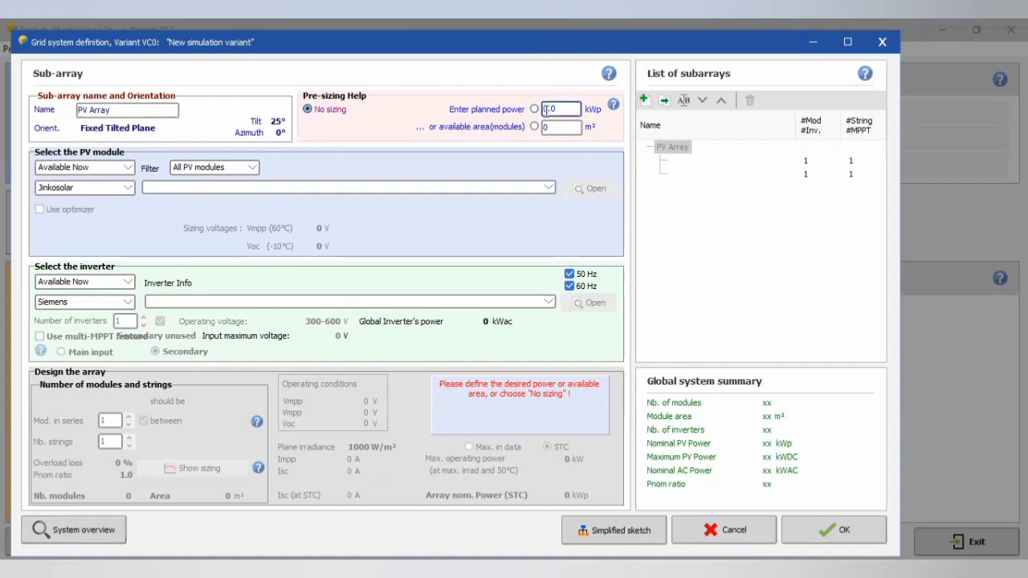
key(BackSpace)
key(BackSpace)
text(200)
key(Return)
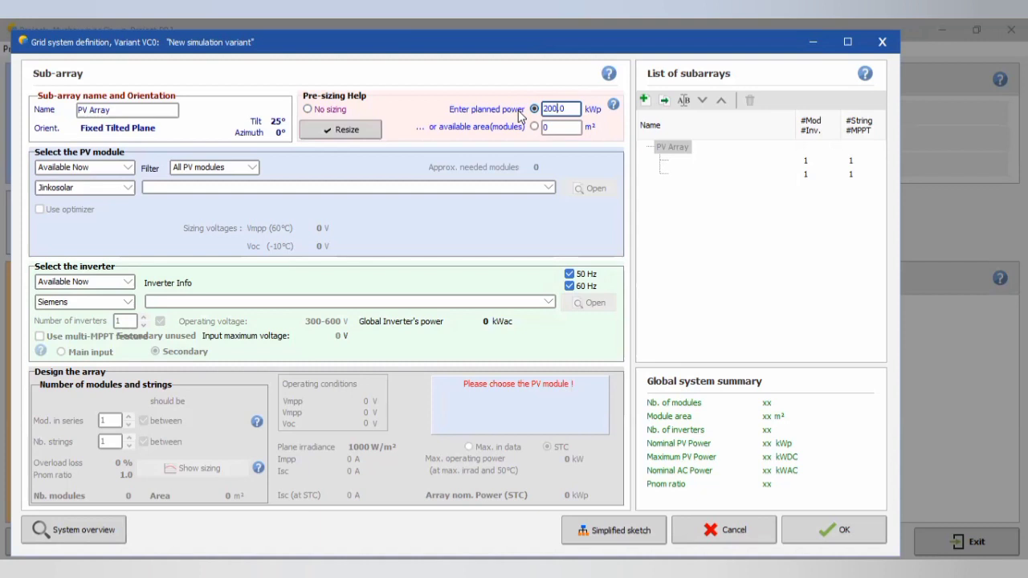
text(0)
Choose the Jinkosolar 540 Wp JKM-540M-72HL4-TV as the sub-array's PV module.
click(257, 192)
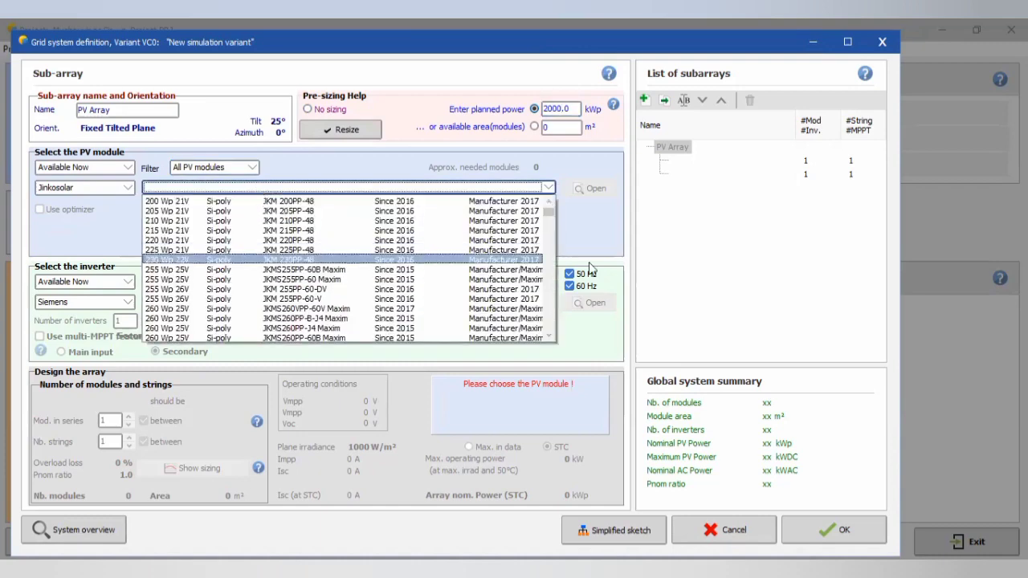
drag(549, 234, 551, 343)
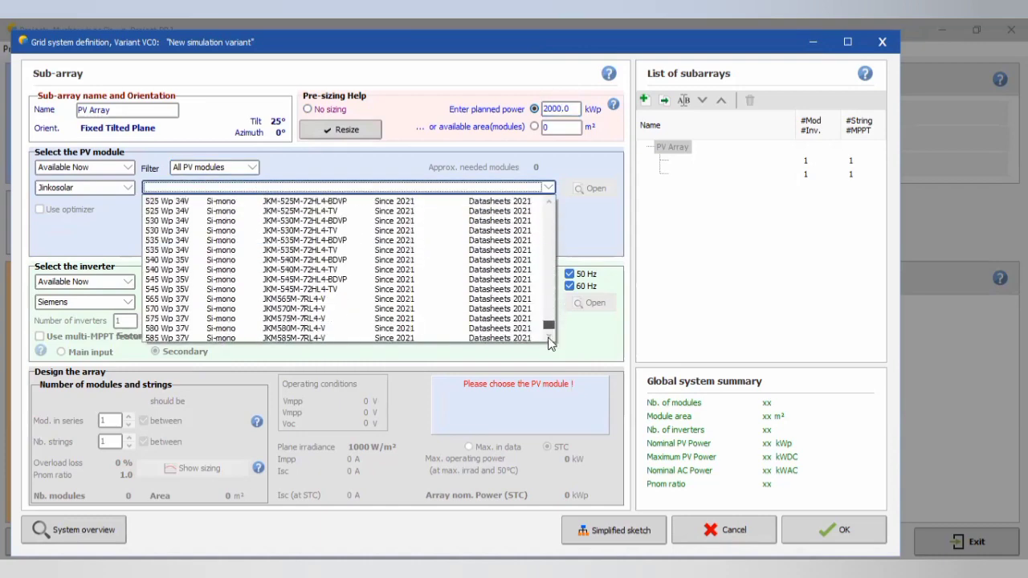
click(305, 269)
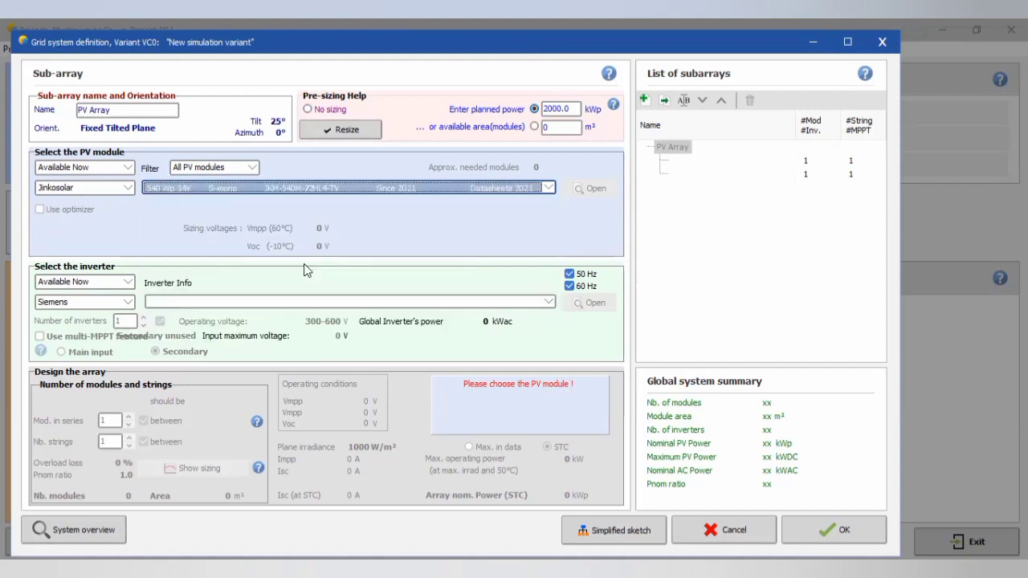
Choose the Siemens 1000 kW Sinacon PV1000 inverter and review the resulting array design.
click(161, 304)
click(379, 355)
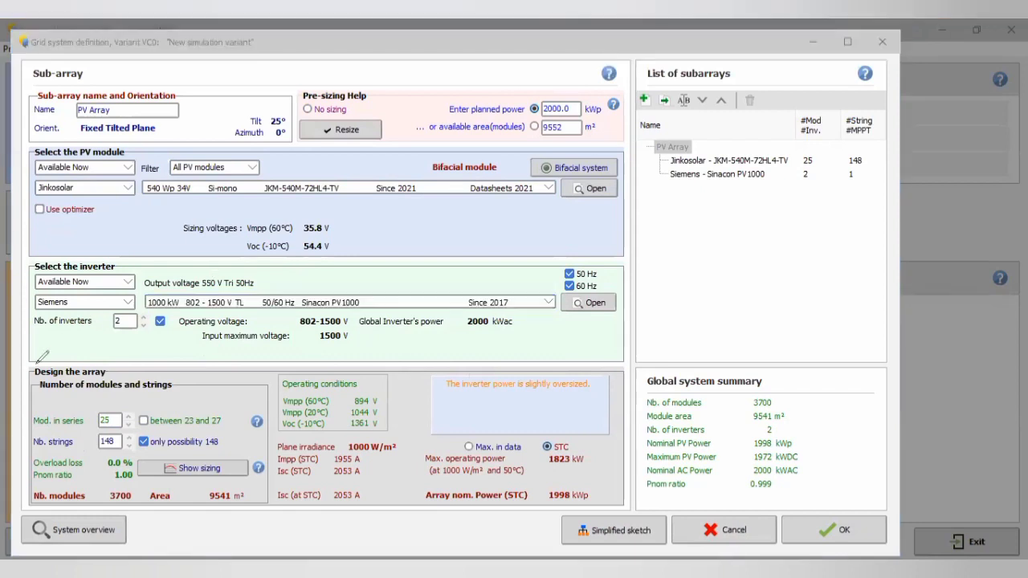
mouse_move(47, 385)
mouse_down()
mouse_move(7, 465)
mouse_move(45, 490)
mouse_move(103, 466)
mouse_move(95, 416)
mouse_move(51, 379)
mouse_up()
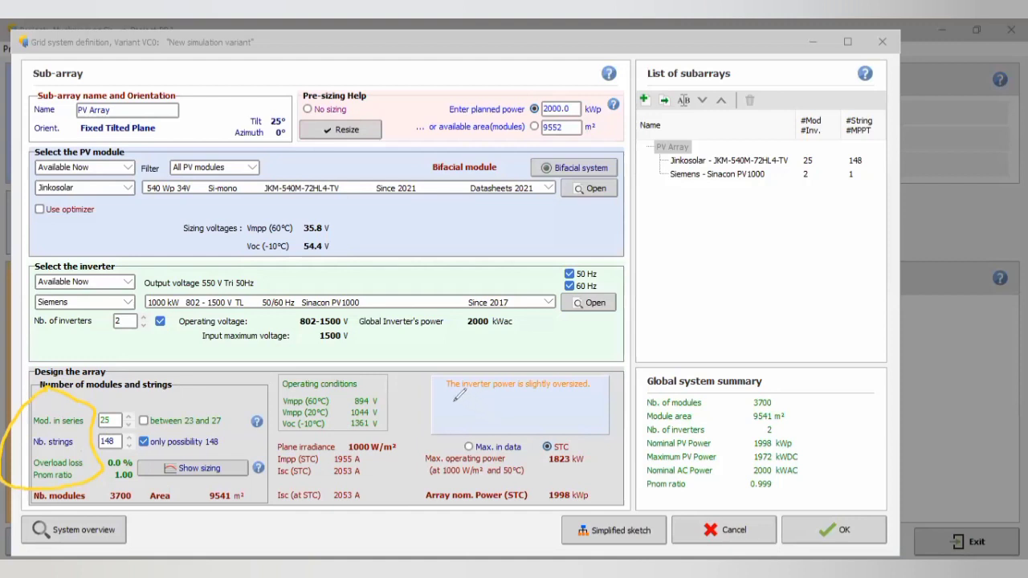
drag(450, 395, 597, 388)
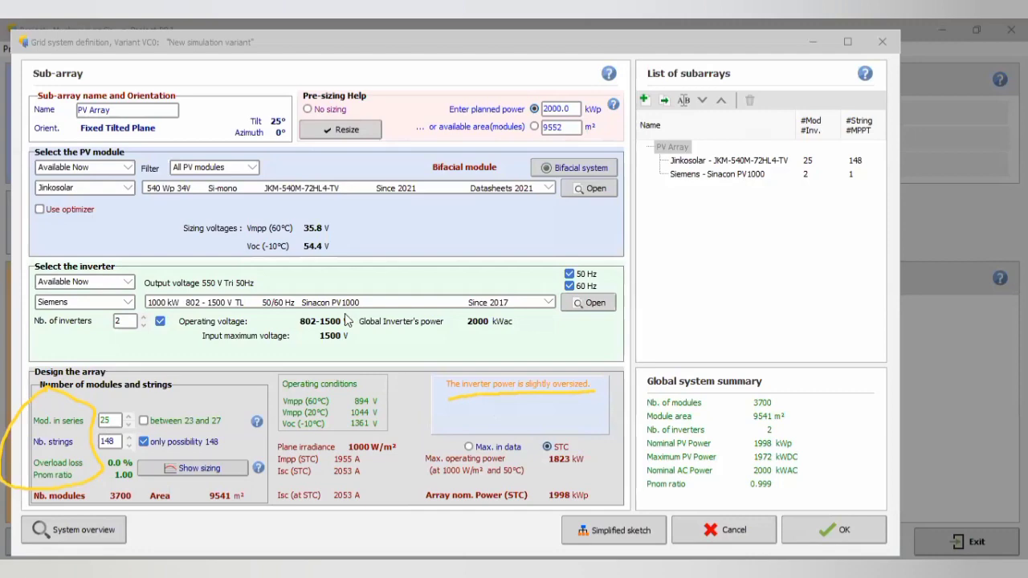
Try the Siemens Sinacon PV1045, PV1250 and PV3270 inverters and compare the sizing feedback for the array.
click(229, 302)
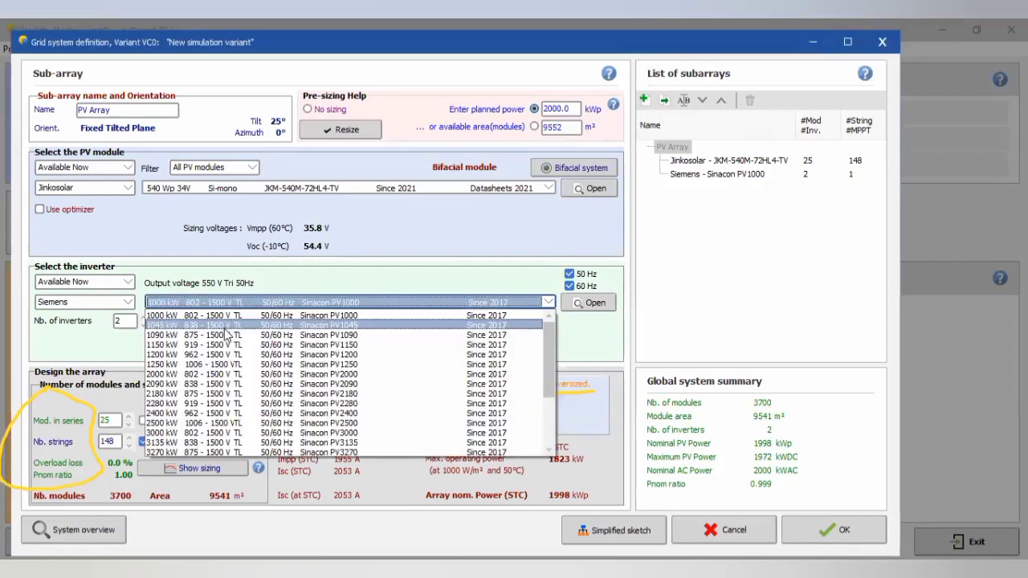
click(229, 331)
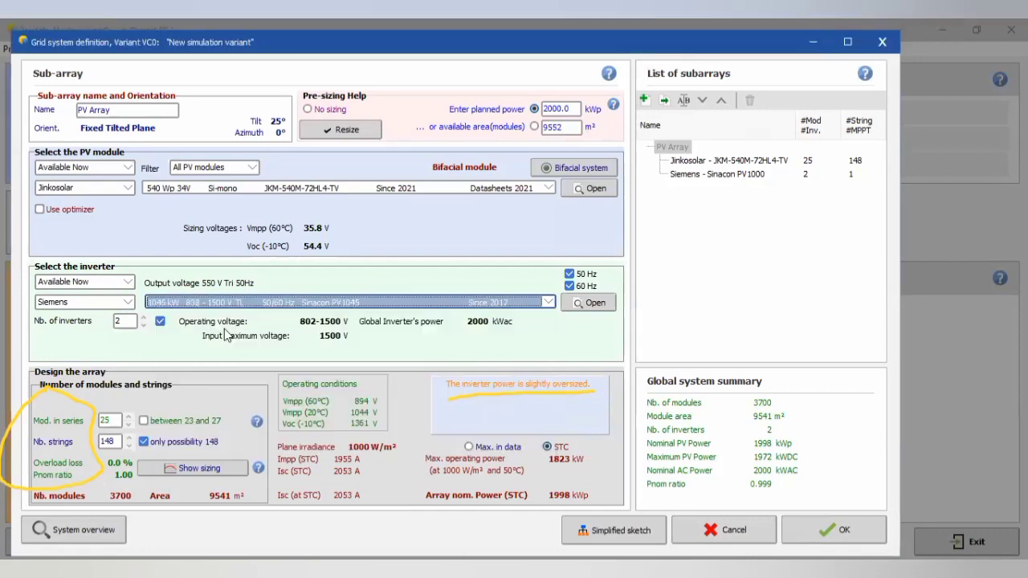
click(448, 302)
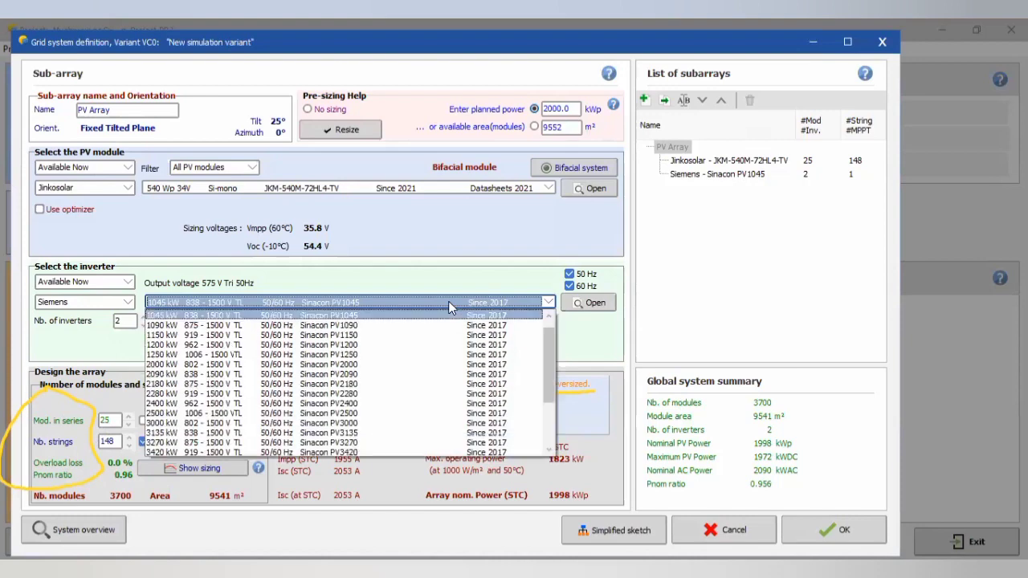
click(417, 347)
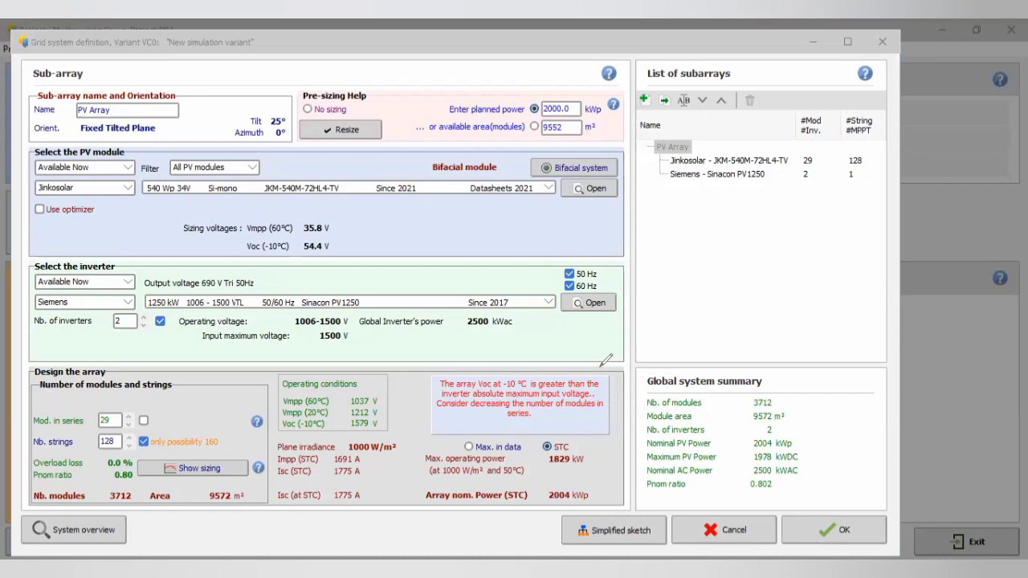
mouse_move(604, 364)
mouse_down()
mouse_move(530, 356)
mouse_move(407, 379)
mouse_move(395, 396)
mouse_move(455, 422)
mouse_move(634, 399)
mouse_move(629, 383)
mouse_move(598, 356)
mouse_up()
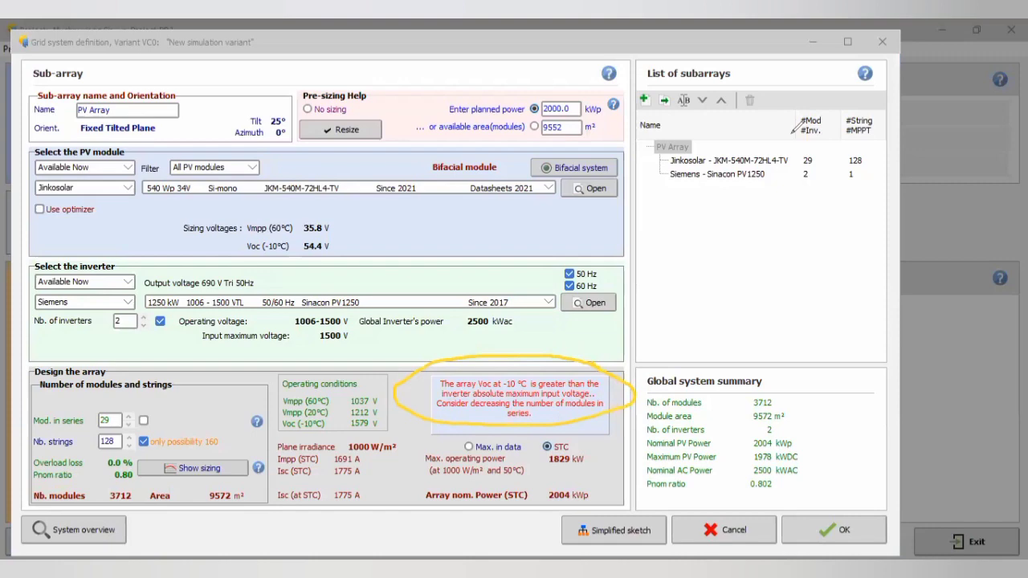
click(512, 309)
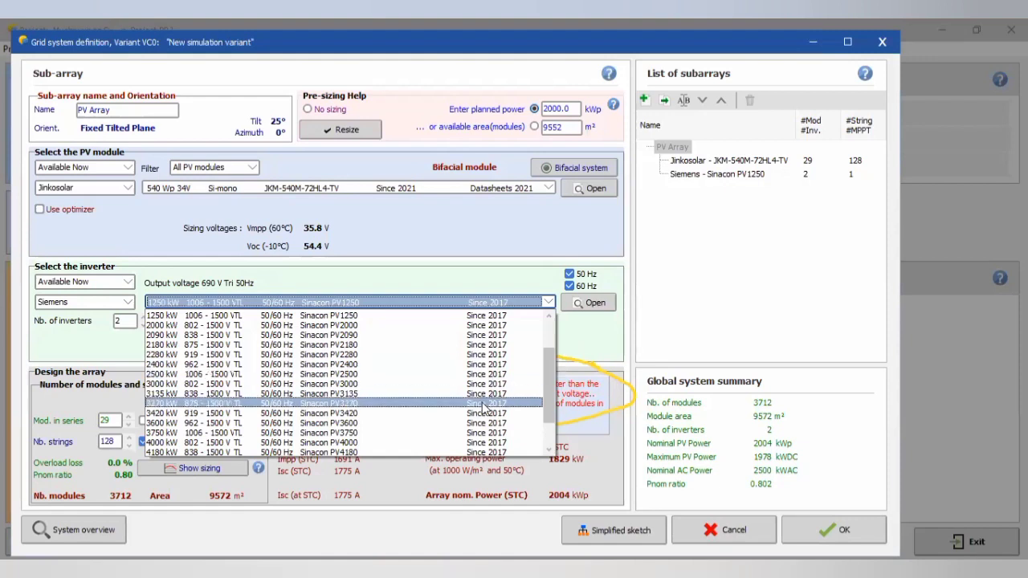
click(482, 402)
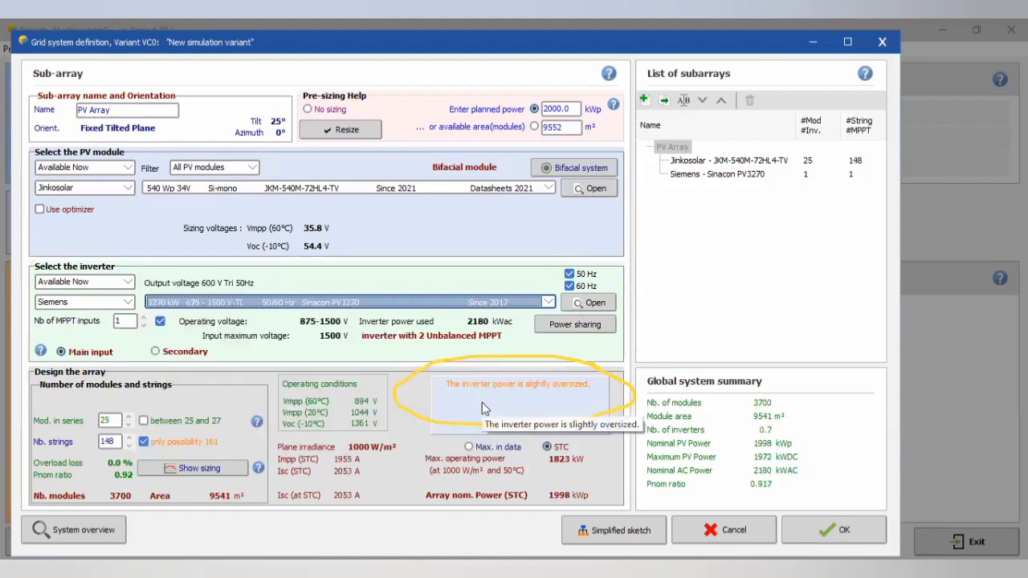
Choose the Siemens 1200 kW Sinacon PV1200 inverter and accept the grid system definition.
click(551, 301)
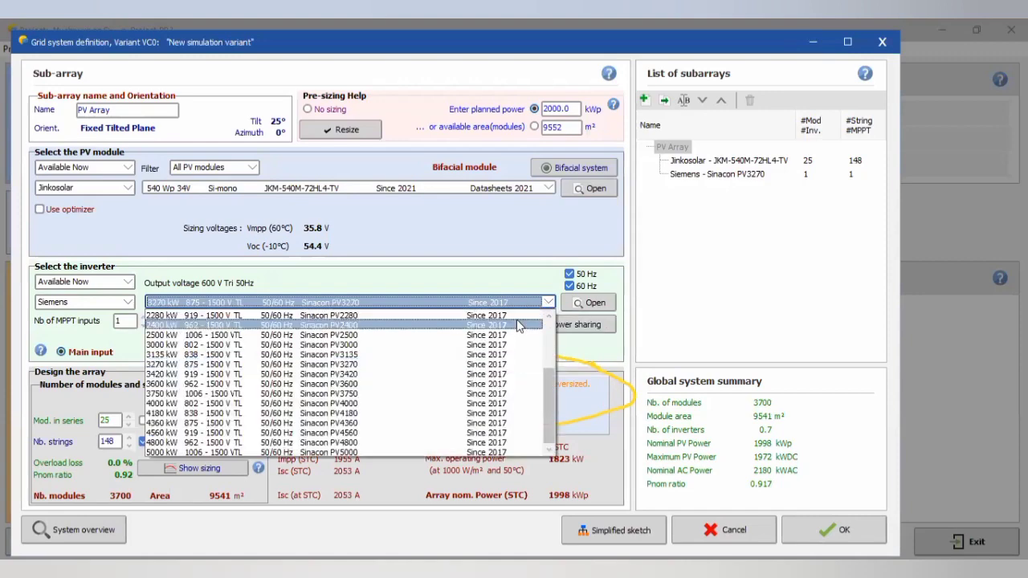
scroll(549, 367, up, 3)
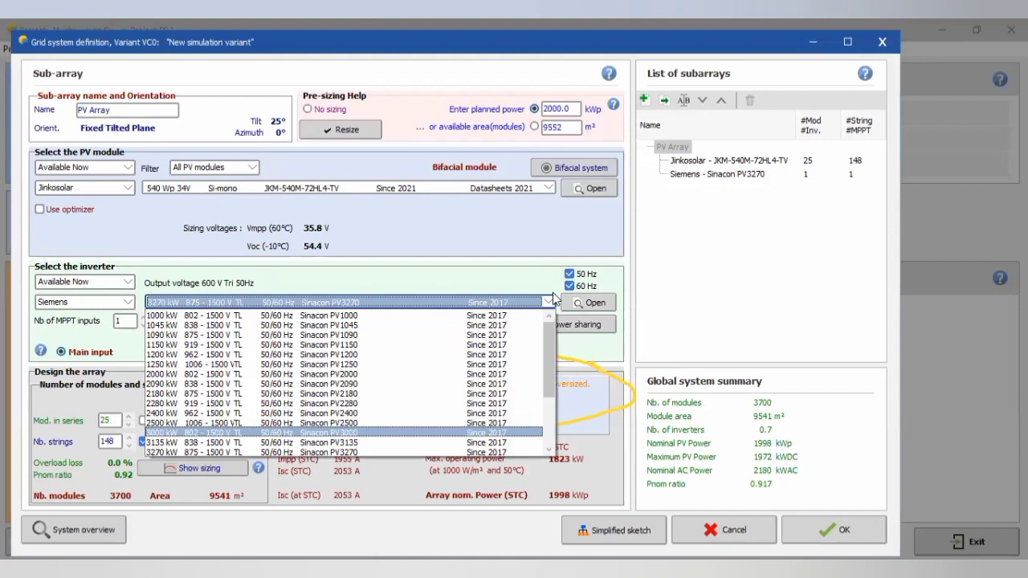
click(503, 354)
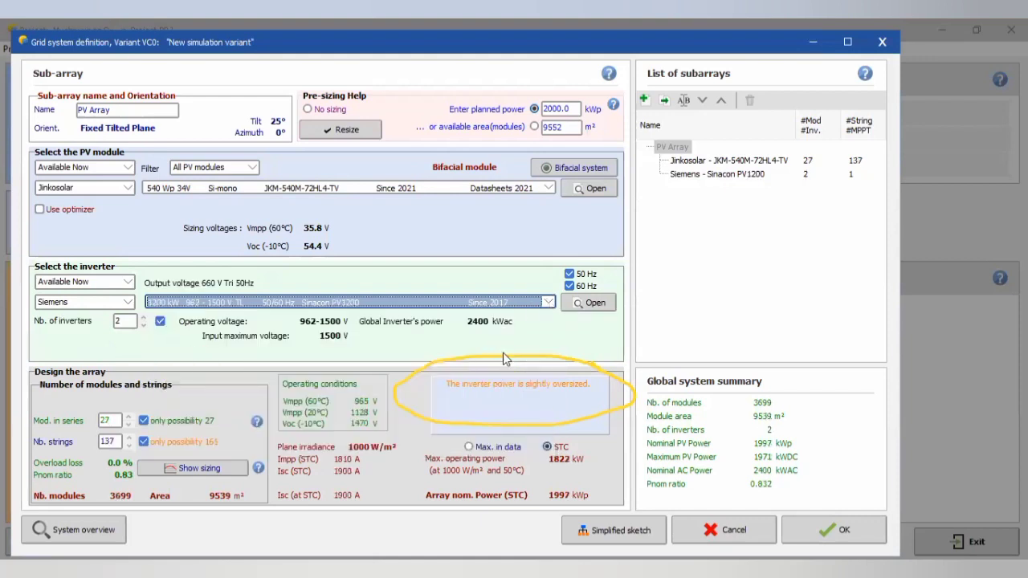
click(809, 534)
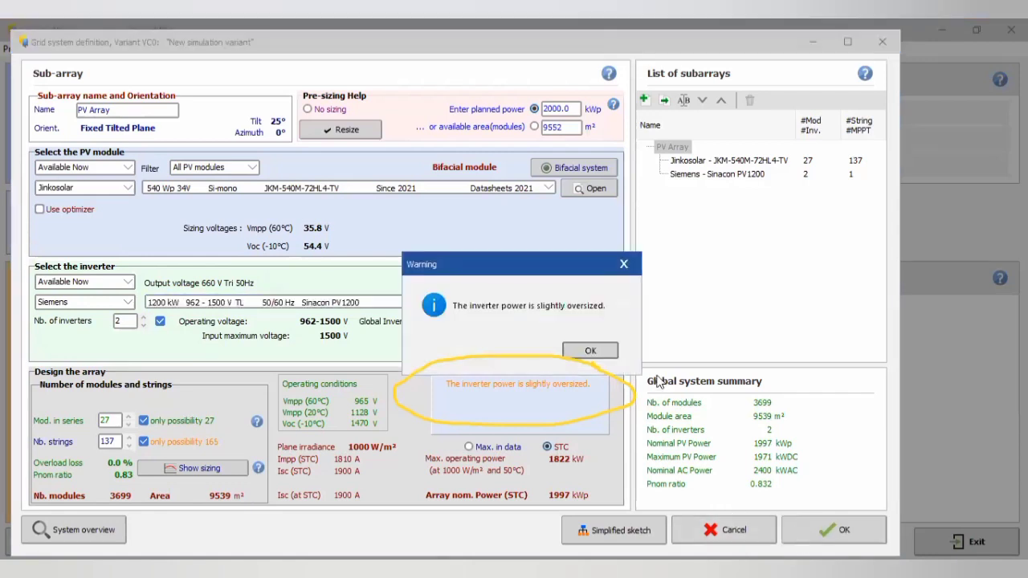
click(609, 358)
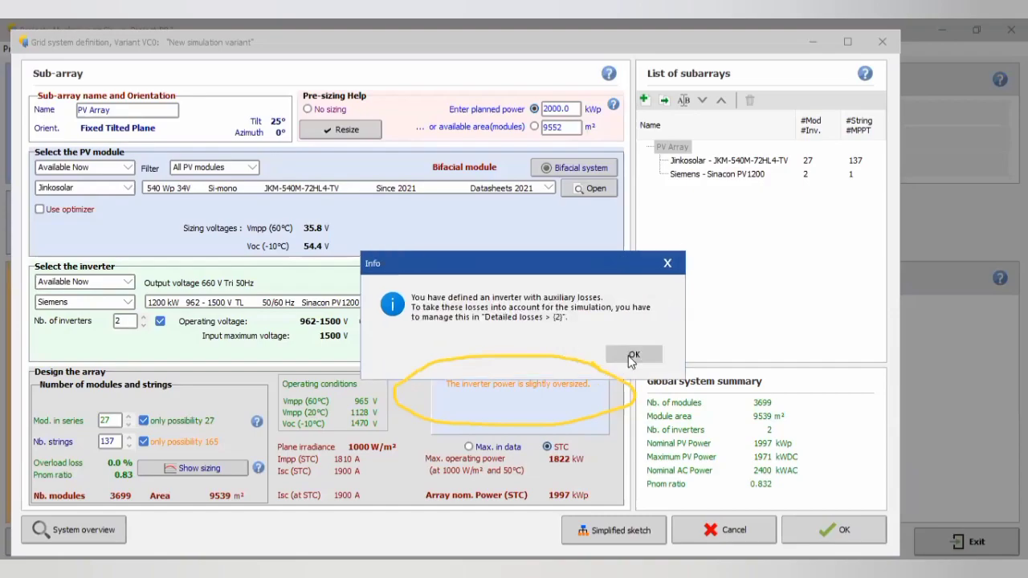
click(633, 355)
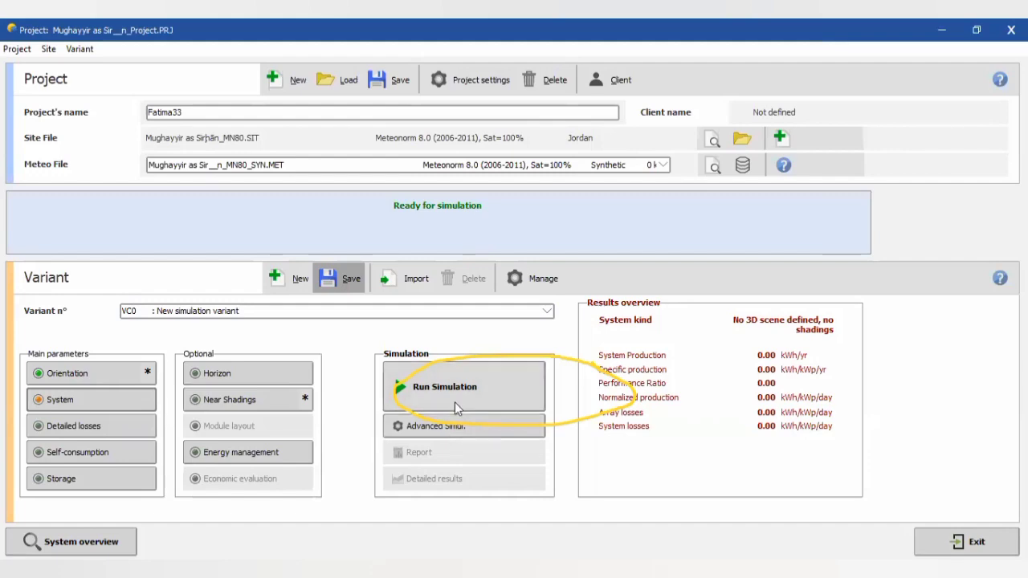
Run the simulation and mark the system production and system losses in the main results with the annotation pen.
click(472, 373)
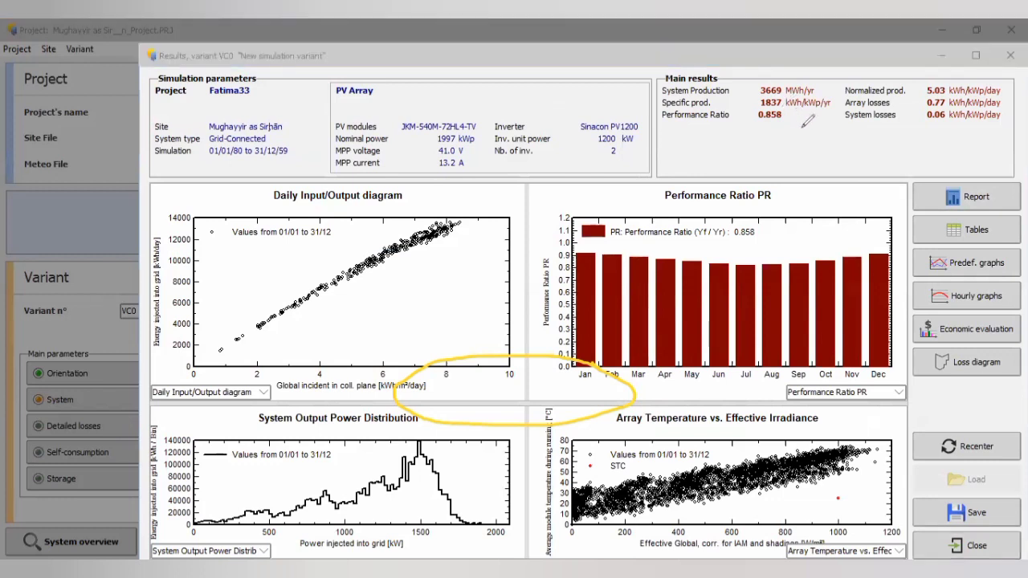
mouse_move(803, 124)
mouse_down()
mouse_move(842, 99)
mouse_move(815, 62)
mouse_move(769, 66)
mouse_move(753, 82)
mouse_move(748, 116)
mouse_move(832, 88)
mouse_up()
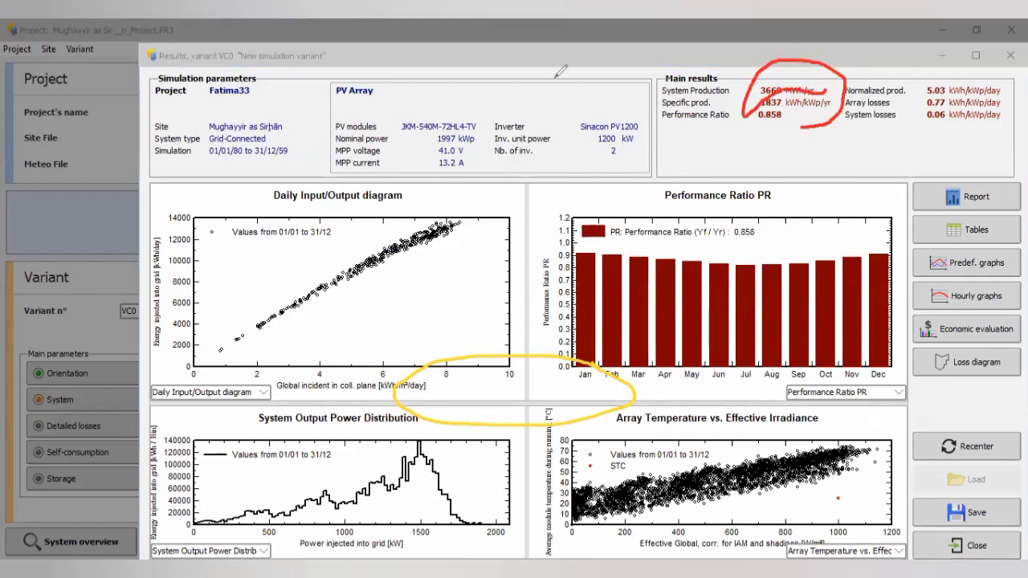
key(e)
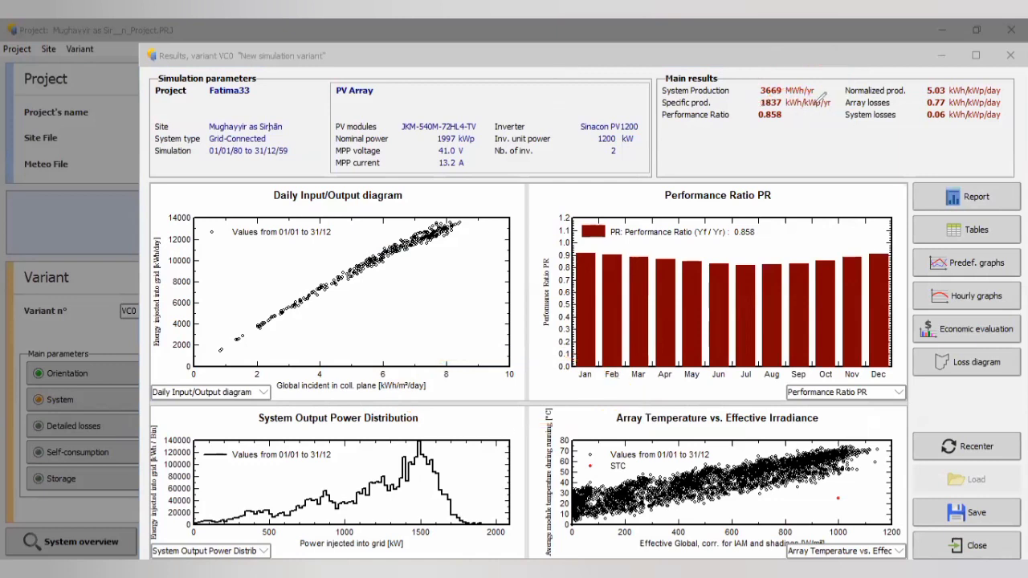
mouse_move(824, 91)
mouse_down()
mouse_move(752, 88)
mouse_move(785, 77)
mouse_move(823, 96)
mouse_up()
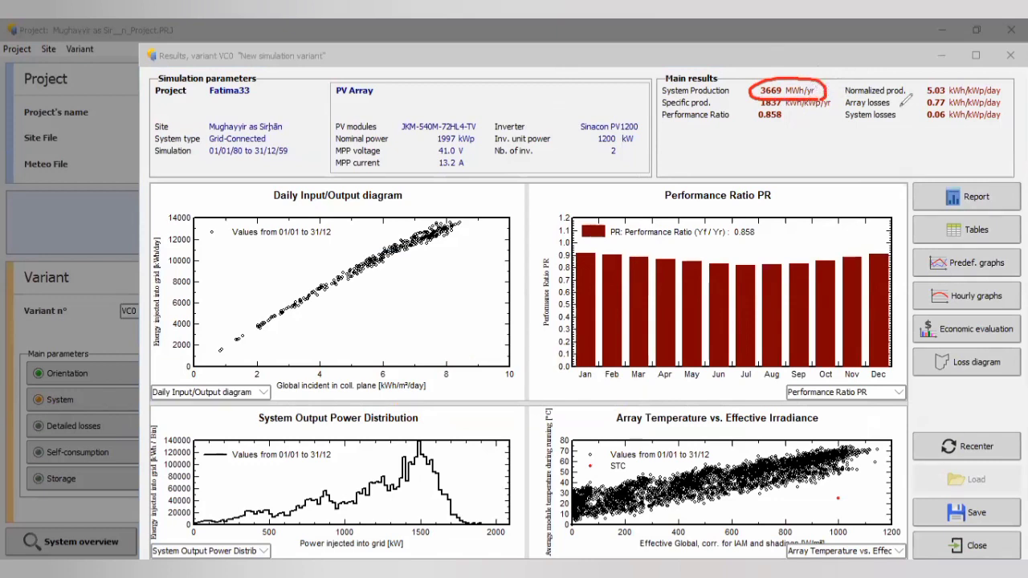
drag(944, 125, 976, 125)
Open the simulation report and hide its warnings panel.
click(995, 208)
click(994, 207)
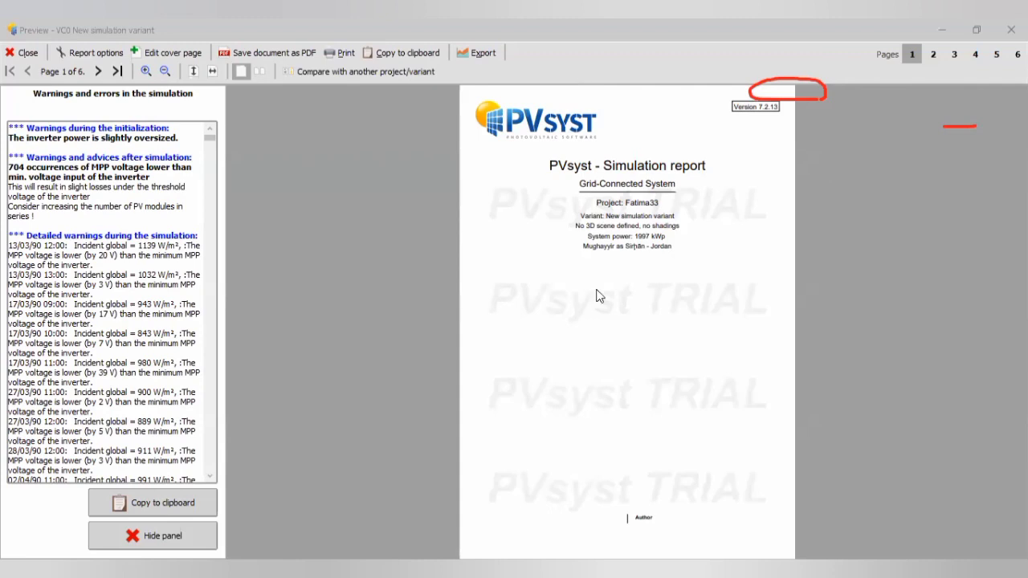
click(164, 538)
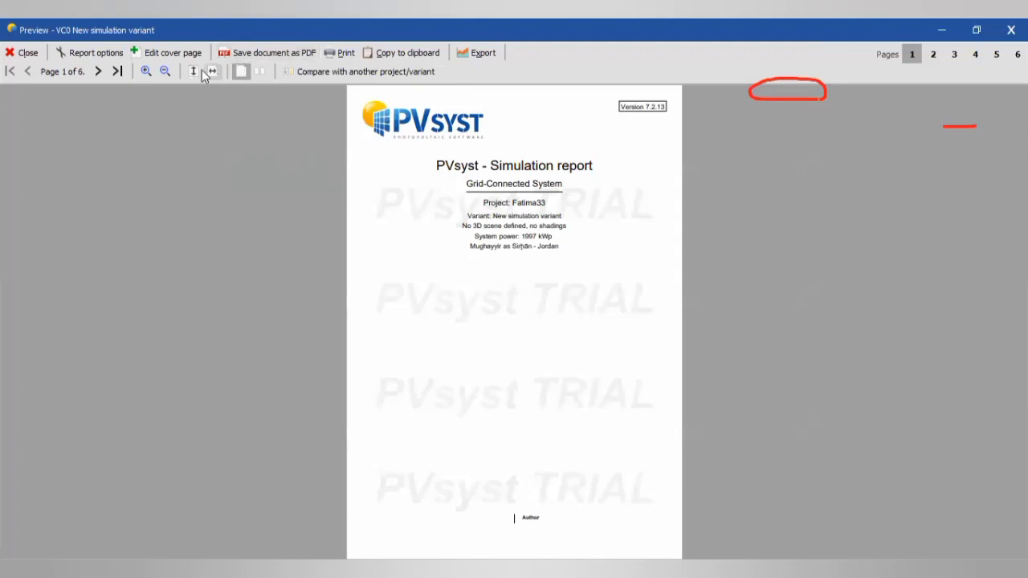
click(149, 70)
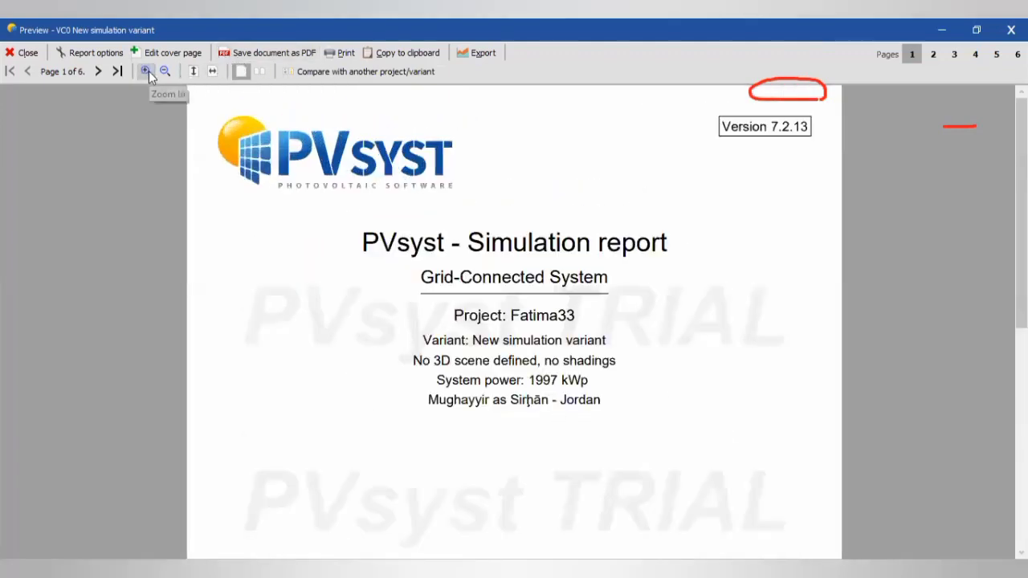
Examine the project and system summary on report page 2 and the main results and monthly balances on page 4.
click(932, 58)
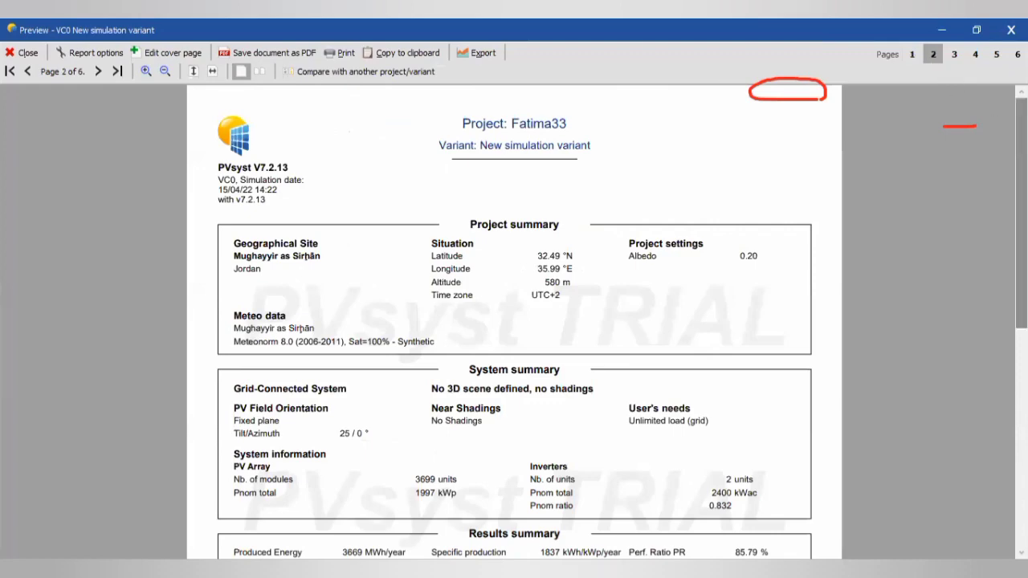
scroll(993, 107, down, 5)
scroll(984, 65, up, 3)
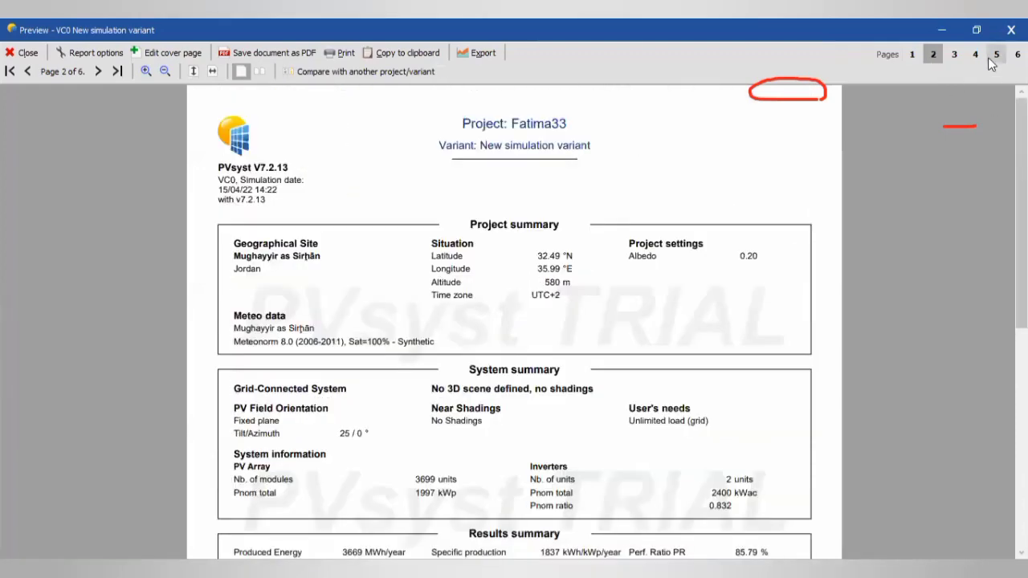
click(991, 58)
click(976, 55)
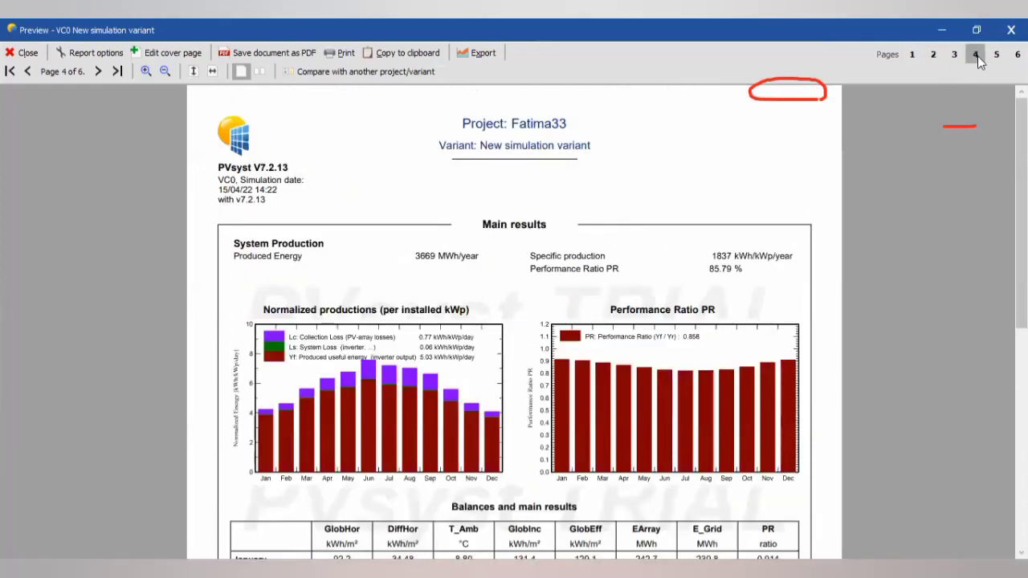
scroll(514, 321, down, 3)
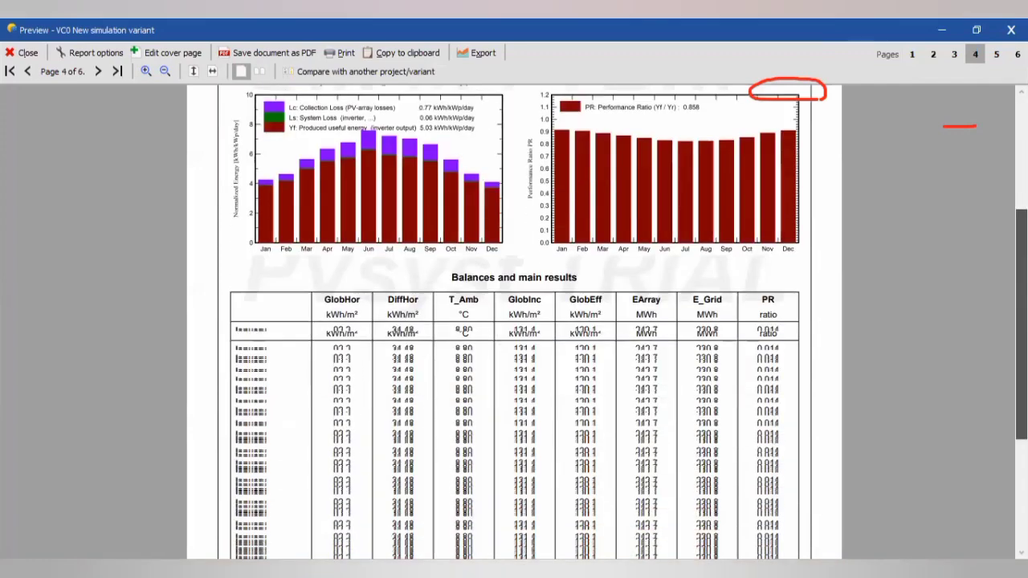
click(146, 70)
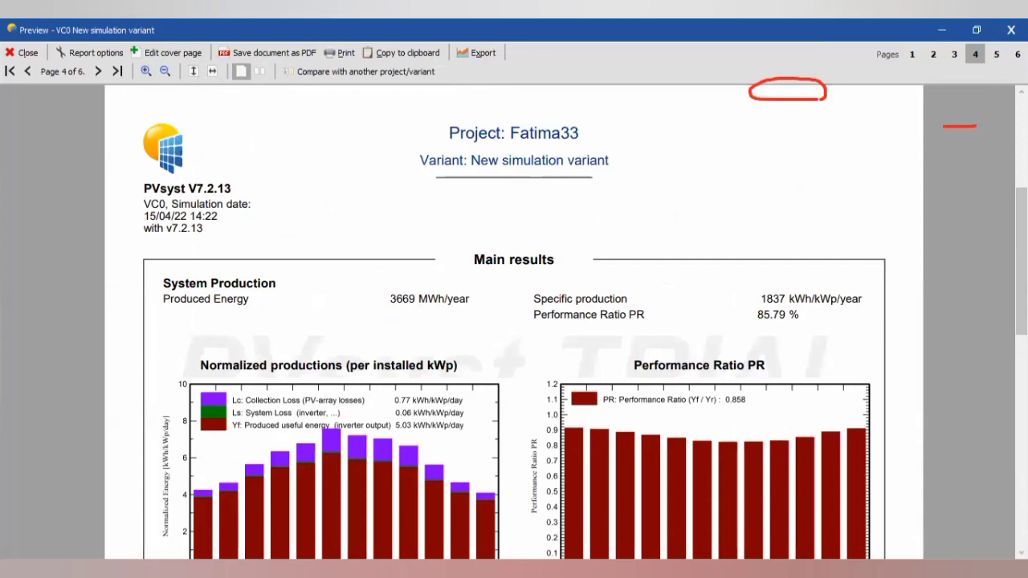
scroll(514, 322, down, 5)
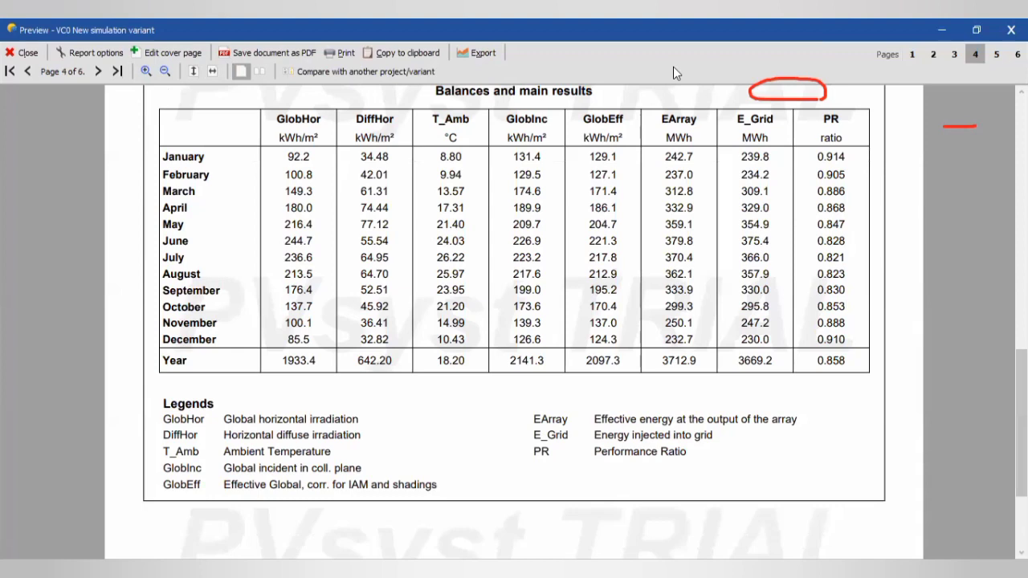
Circle the E_Grid heading and its yearly value in the balances table, and underline January and February, in yellow.
key(ctrl+shift+1)
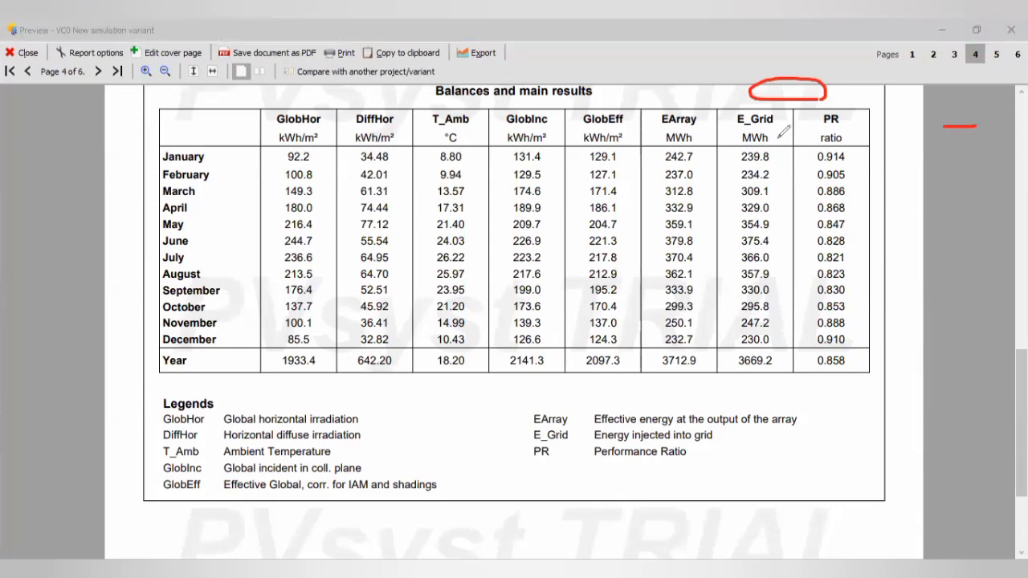
mouse_move(779, 135)
mouse_down()
mouse_move(749, 140)
mouse_move(773, 141)
mouse_move(784, 118)
mouse_up()
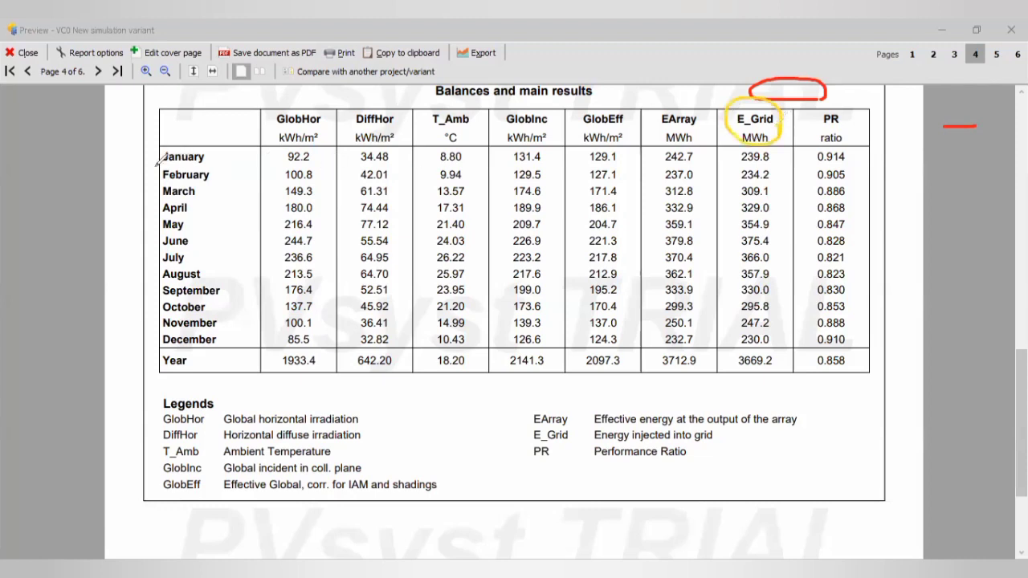
drag(160, 180, 213, 170)
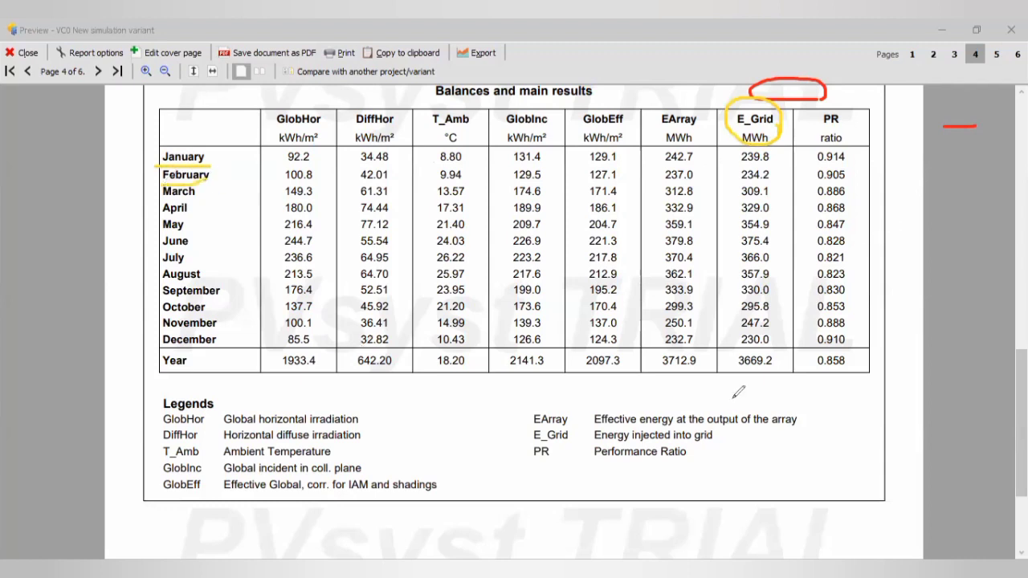
mouse_move(755, 374)
mouse_down()
mouse_move(787, 351)
mouse_move(771, 343)
mouse_move(732, 355)
mouse_move(734, 374)
mouse_move(776, 369)
mouse_up()
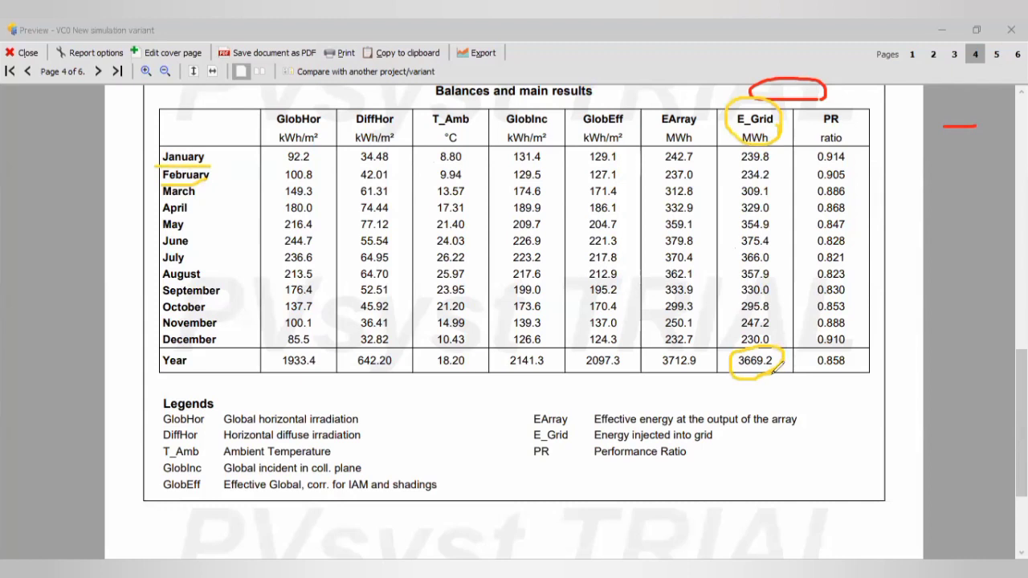